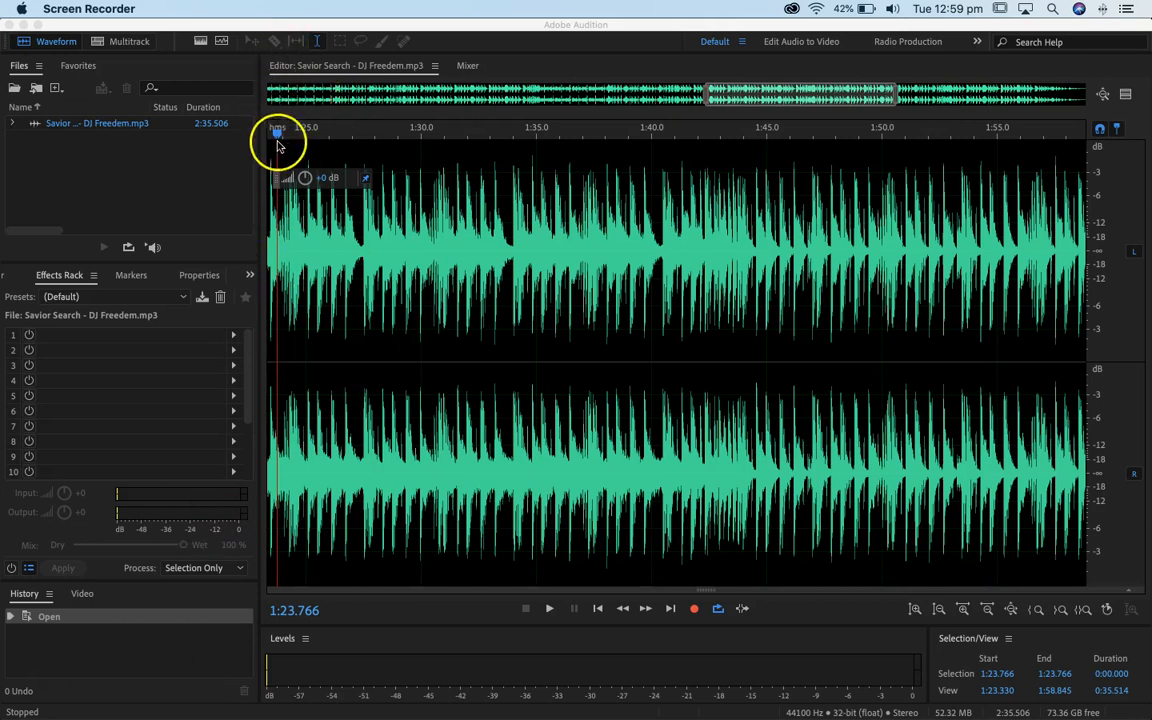
Listen to a short passage of the track starting at about 1:23.8, and turn the system volume down
{"action": "left_click", "coordinate": [247, 130]}
{"action": "key", "text": "space"}
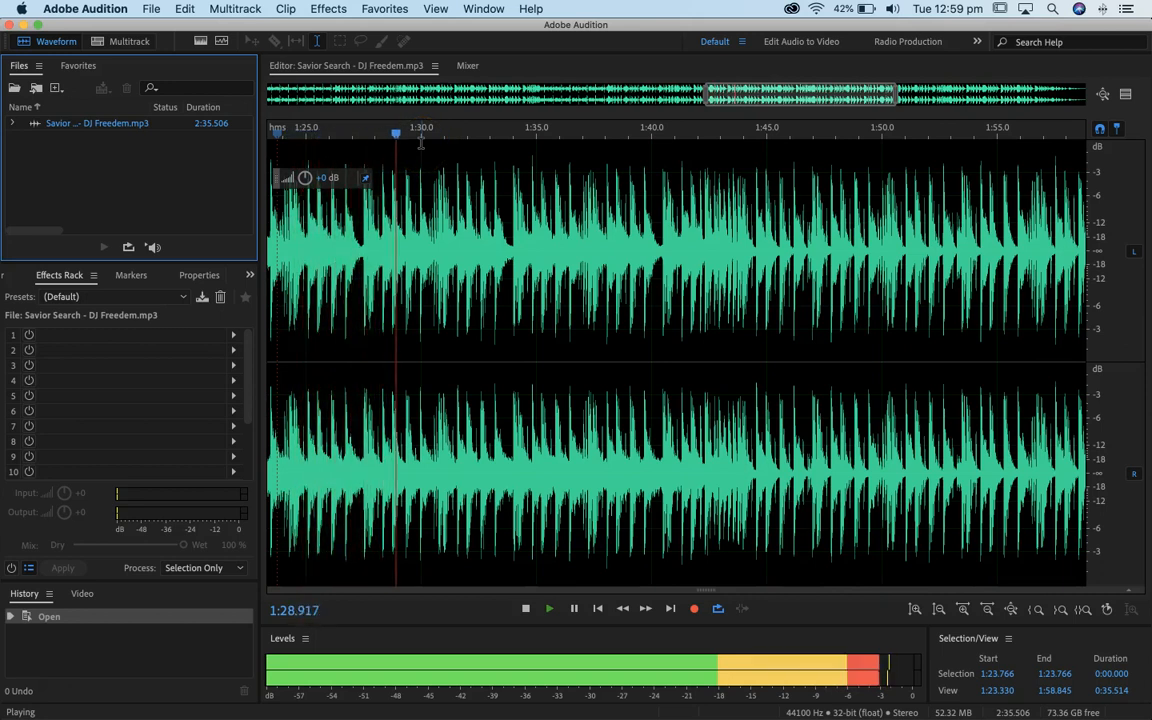
{"action": "key", "text": "space"}
{"action": "key", "text": "XF86AudioLowerVolume"}
{"action": "left_click", "coordinate": [600, 46]}
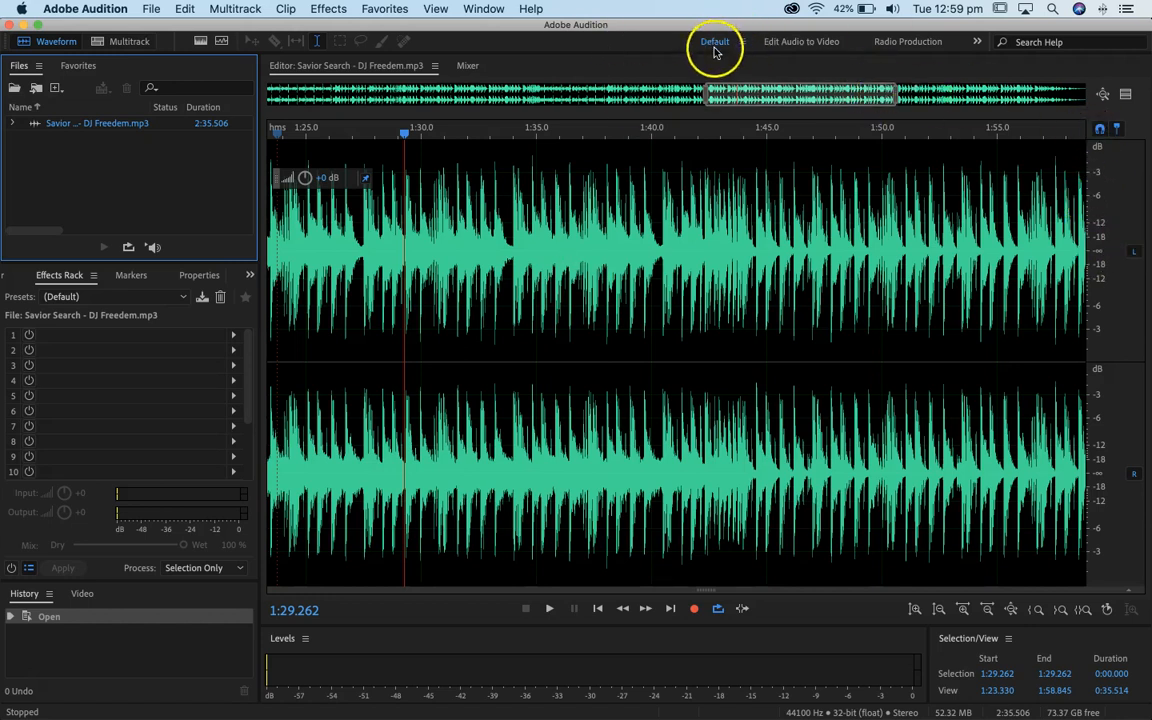
Show the whole track and listen to short passages from its beginning and from about 0:14
{"action": "left_click_drag", "start_coordinate": [708, 95], "coordinate": [270, 92]}
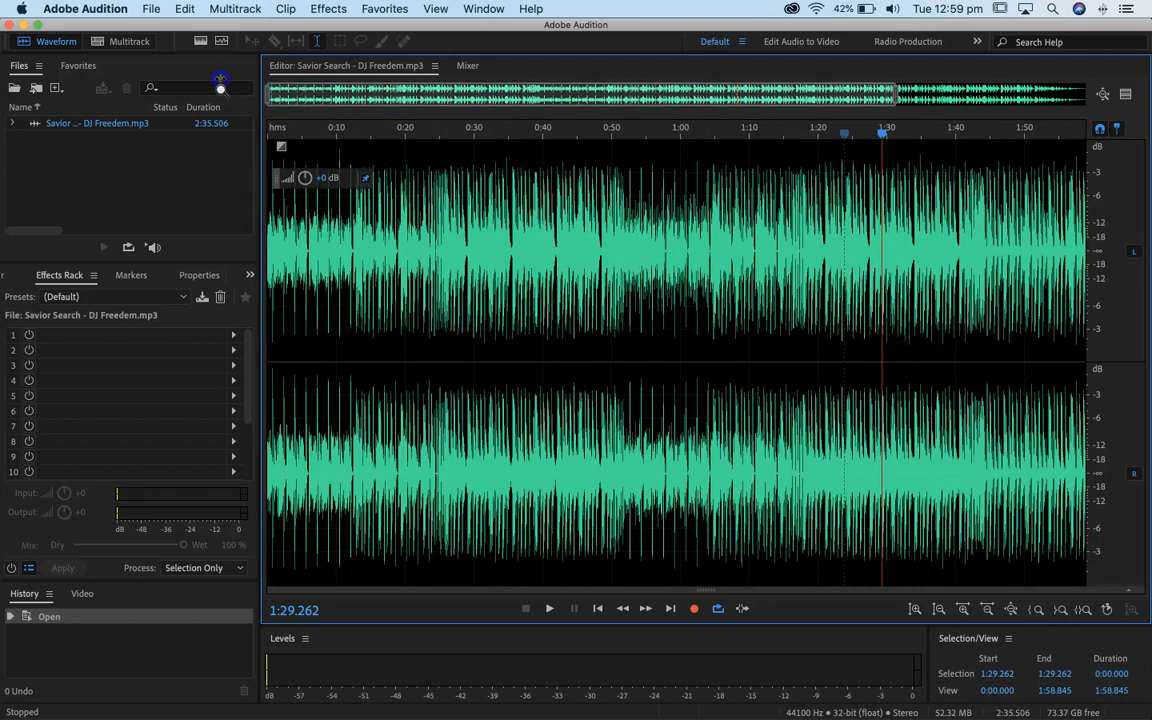
{"action": "left_click_drag", "start_coordinate": [885, 94], "coordinate": [1083, 96]}
{"action": "left_click_drag", "start_coordinate": [323, 130], "coordinate": [200, 119]}
{"action": "key", "text": "space"}
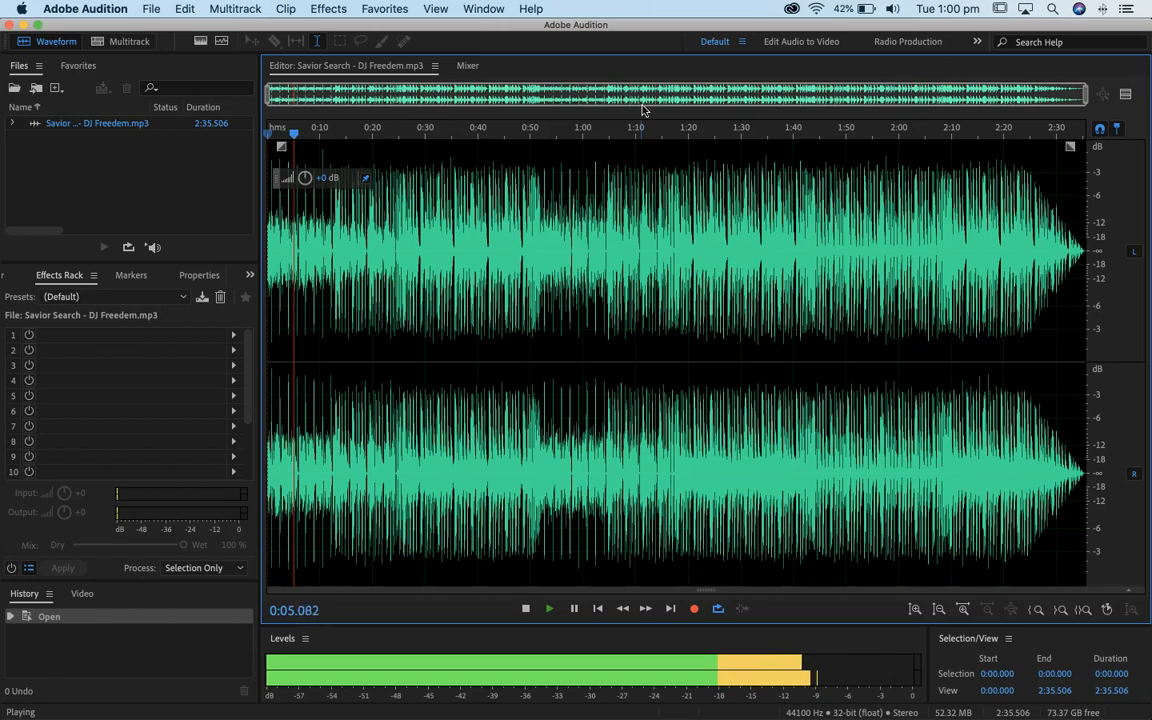
{"action": "key", "text": "space"}
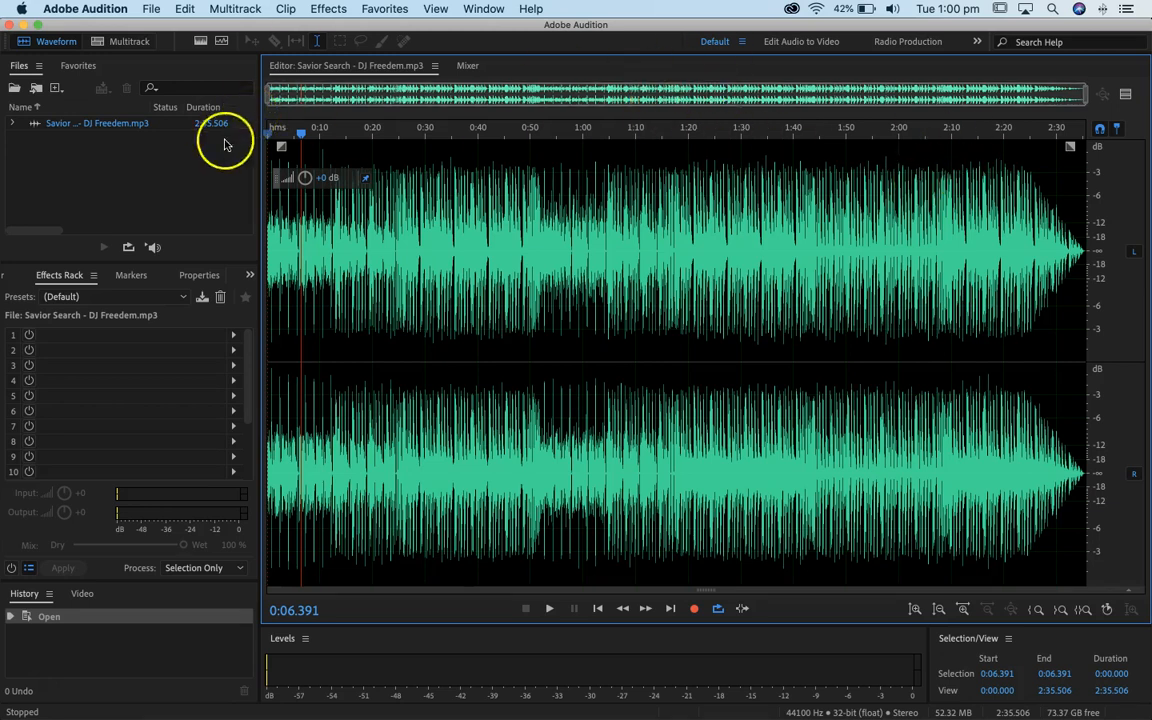
{"action": "left_click", "coordinate": [342, 130]}
{"action": "key", "text": "space"}
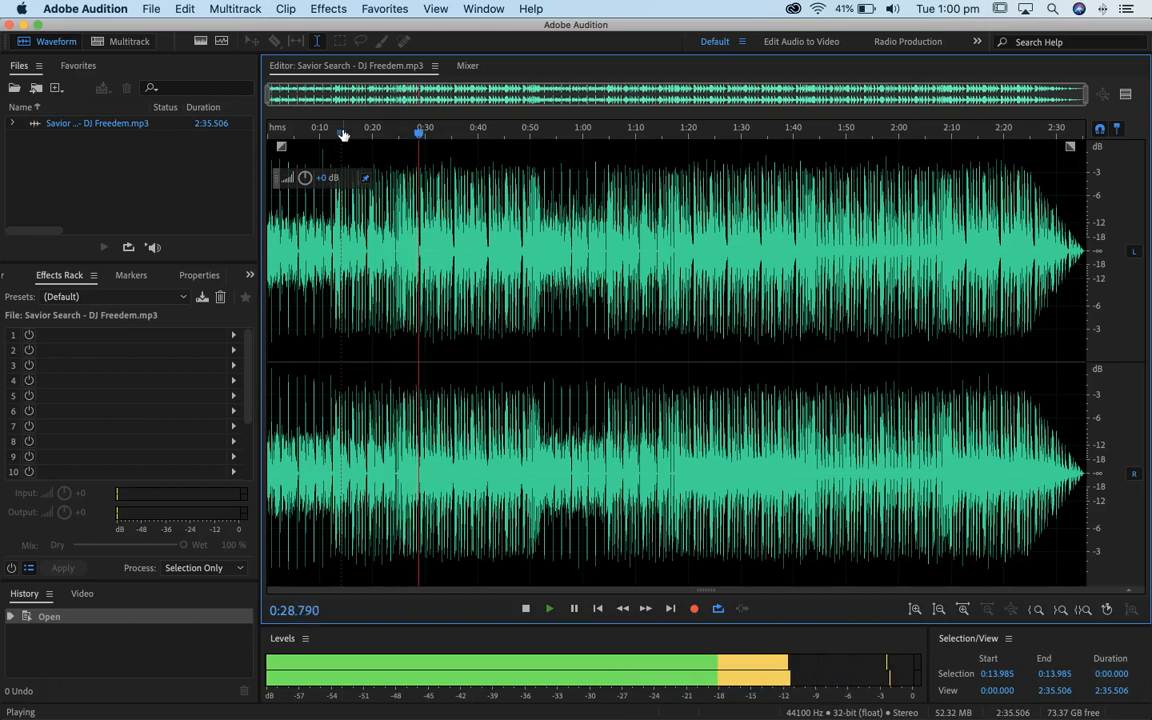
{"action": "key", "text": "space"}
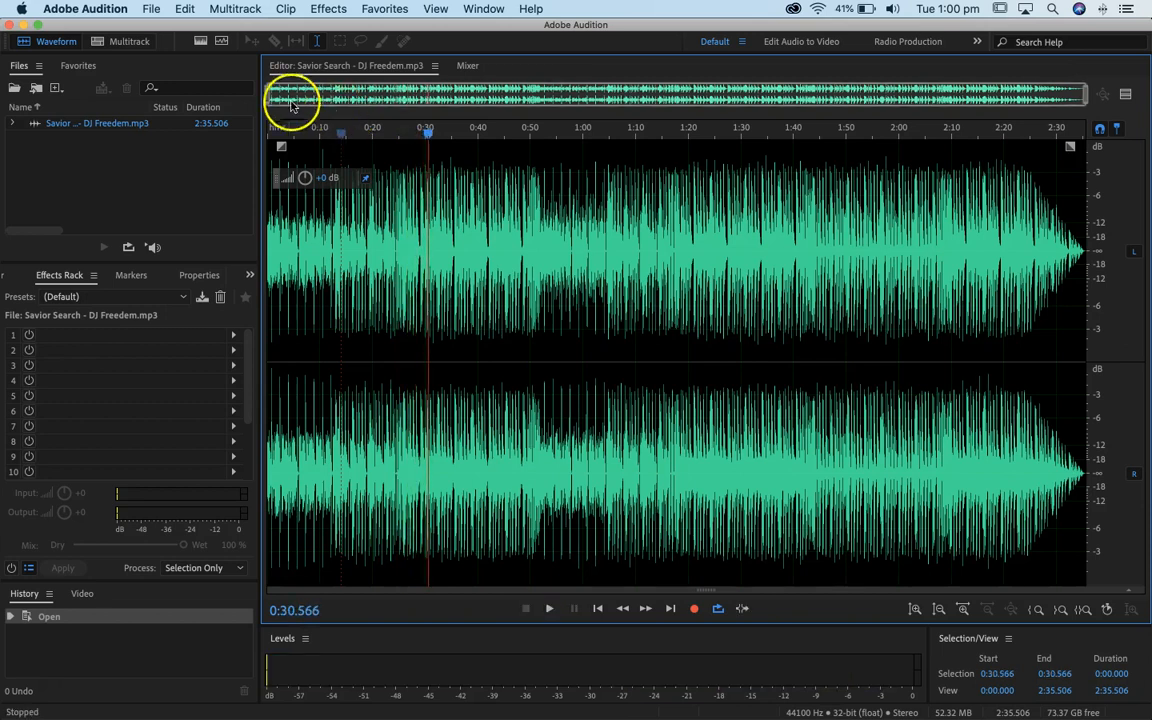
Select the musical phrase from about 0:12.45 to 0:18.97 and play it back
{"action": "left_click", "coordinate": [335, 131]}
{"action": "left_click_drag", "start_coordinate": [335, 133], "coordinate": [333, 133]}
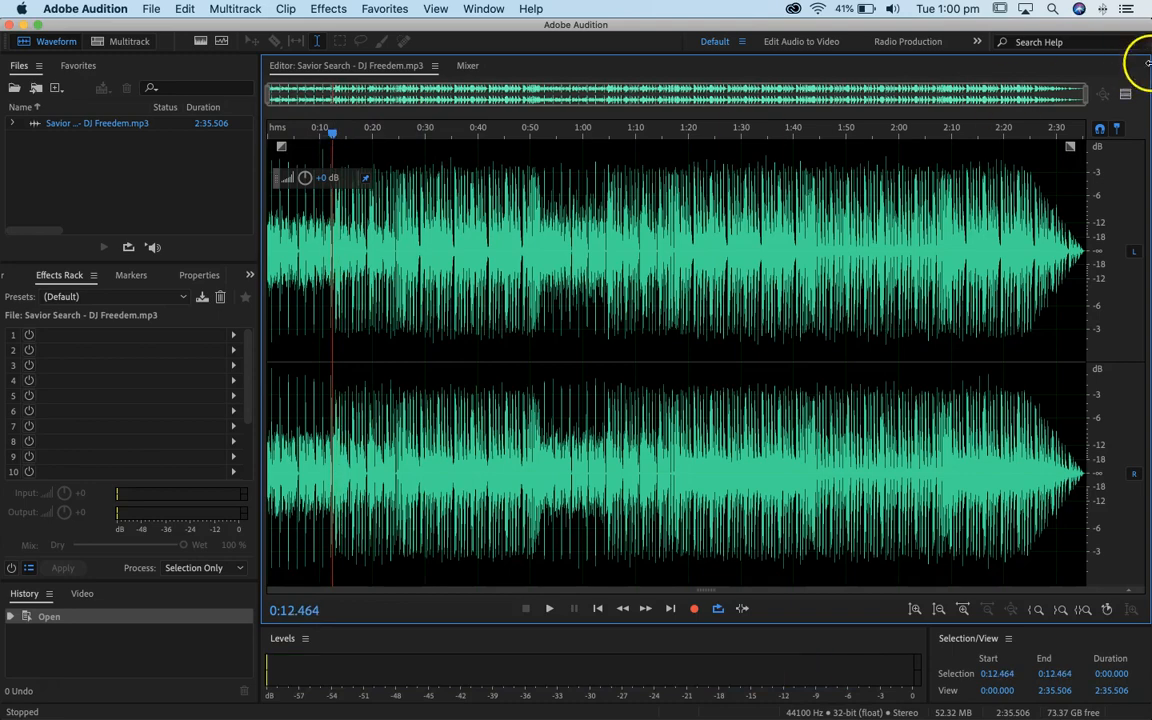
{"action": "left_click_drag", "start_coordinate": [1085, 95], "coordinate": [470, 95]}
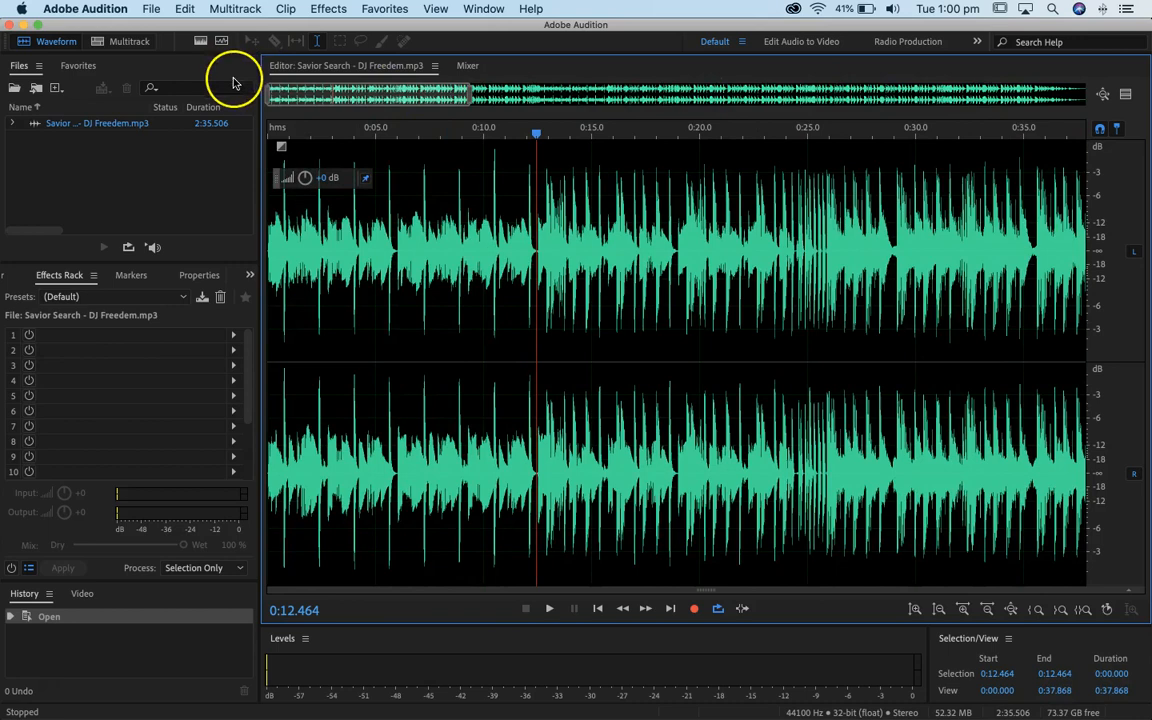
{"action": "left_click_drag", "start_coordinate": [268, 93], "coordinate": [318, 93]}
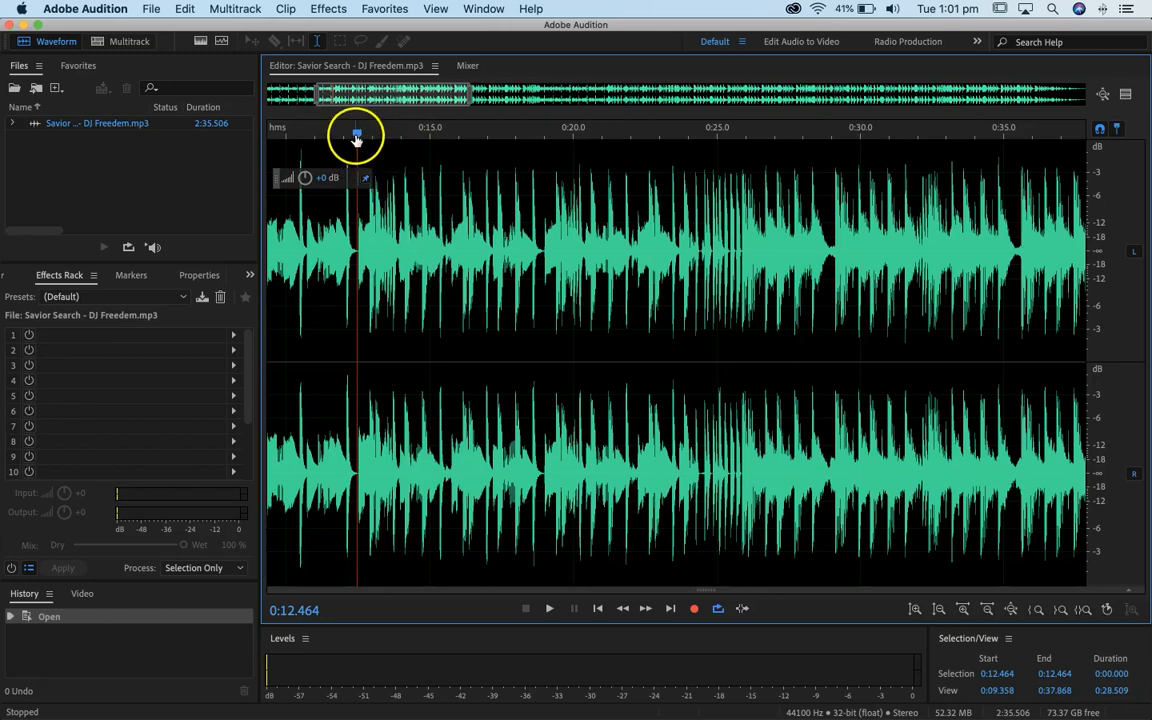
{"action": "left_click_drag", "start_coordinate": [380, 154], "coordinate": [543, 162]}
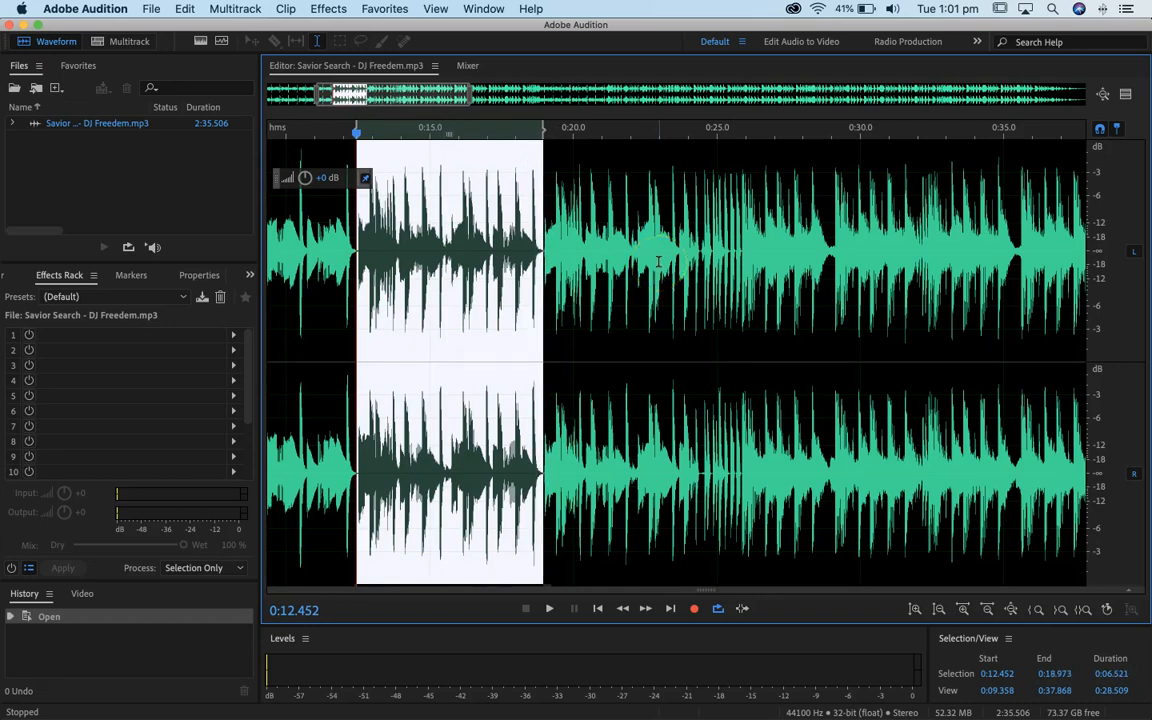
{"action": "key", "text": "space"}
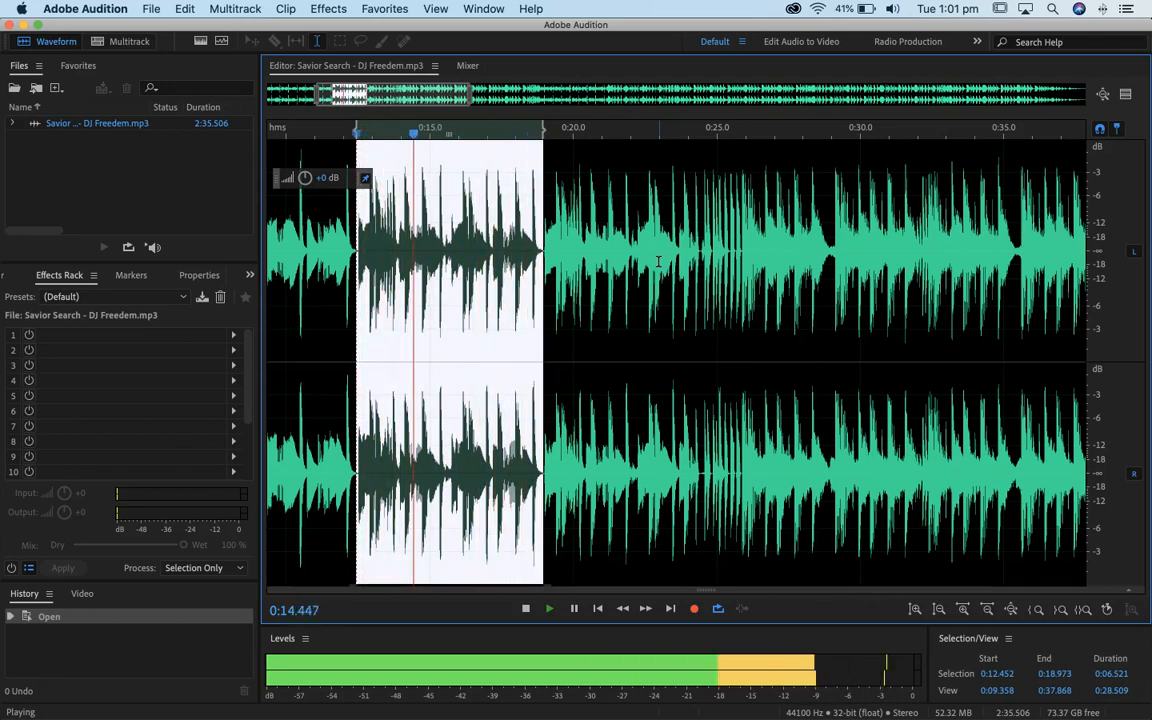
{"action": "key", "text": "space"}
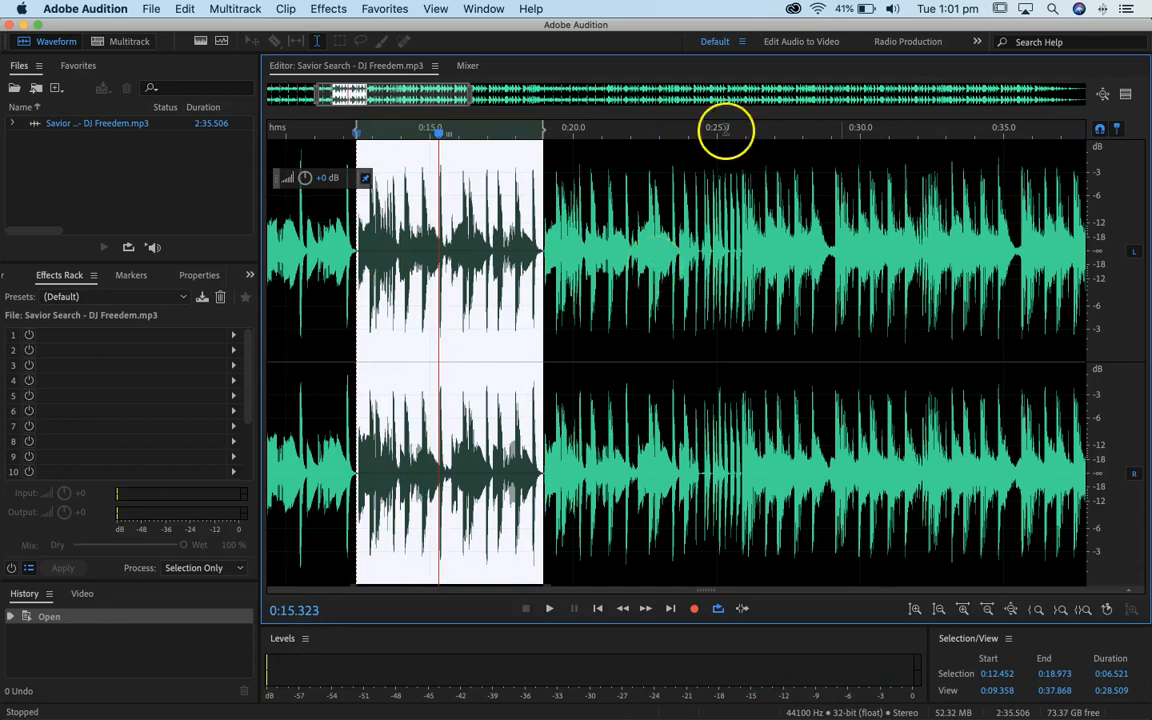
Fine-tune the selection to begin at 0:12.531 and end at 0:19.025, right at the beat onsets
{"action": "left_click_drag", "start_coordinate": [470, 100], "coordinate": [334, 95]}
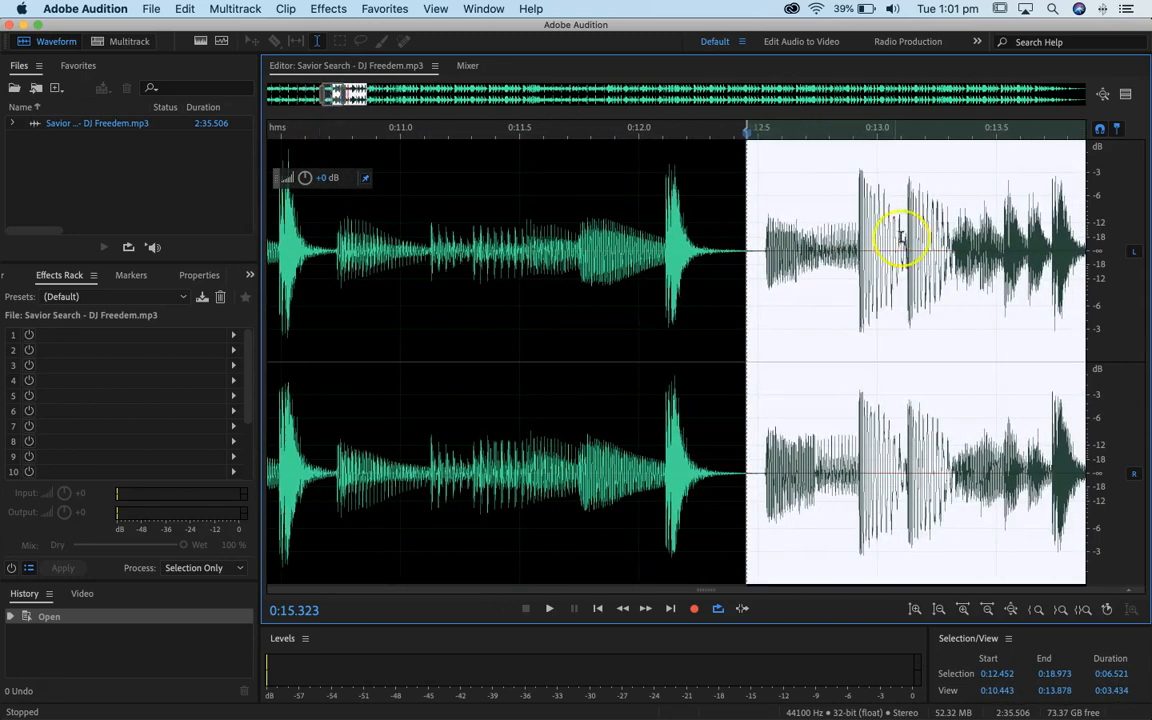
{"action": "left_click_drag", "start_coordinate": [748, 128], "coordinate": [766, 128]}
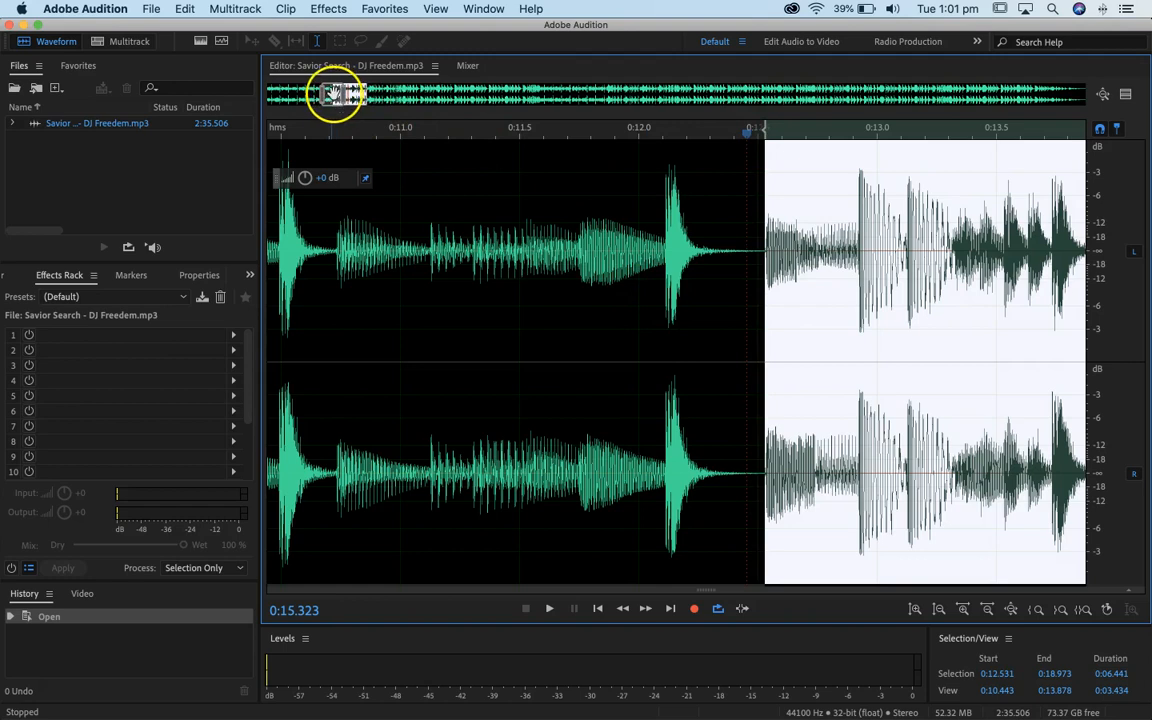
{"action": "left_click_drag", "start_coordinate": [334, 93], "coordinate": [364, 95]}
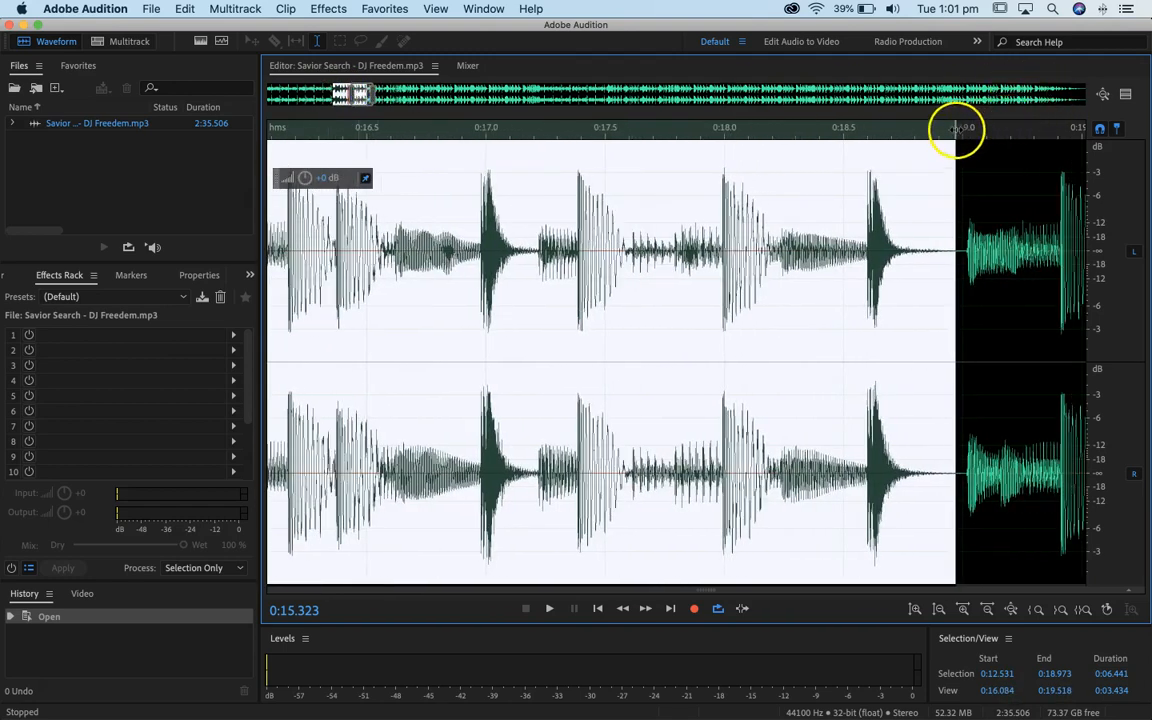
{"action": "left_click_drag", "start_coordinate": [956, 128], "coordinate": [959, 129]}
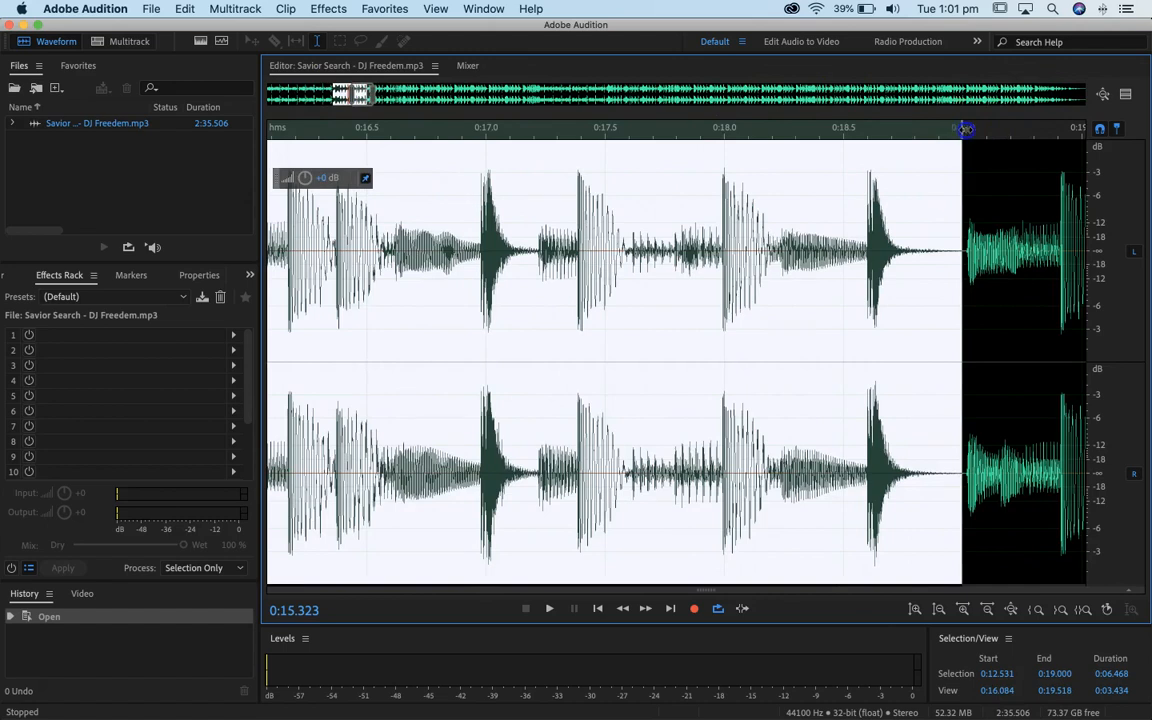
{"action": "left_click_drag", "start_coordinate": [965, 129], "coordinate": [968, 128]}
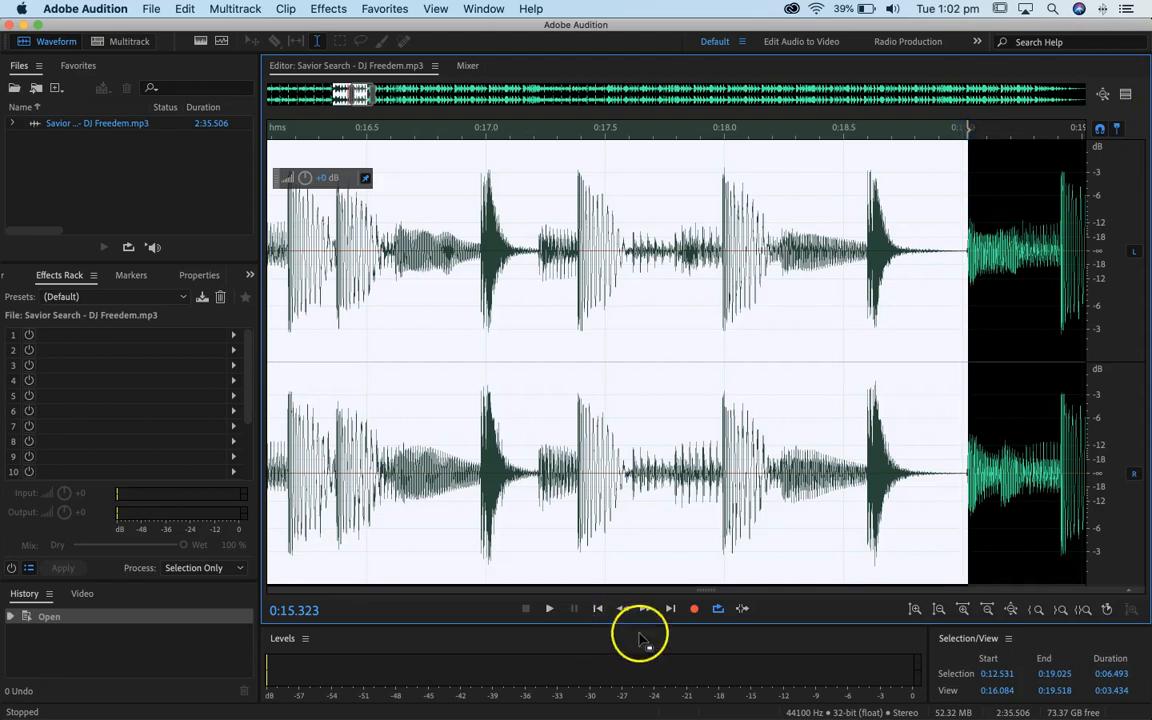
Play the selected phrase back as a loop and copy it
{"action": "left_click", "coordinate": [720, 610]}
{"action": "mouse_move", "coordinate": [876, 708]}
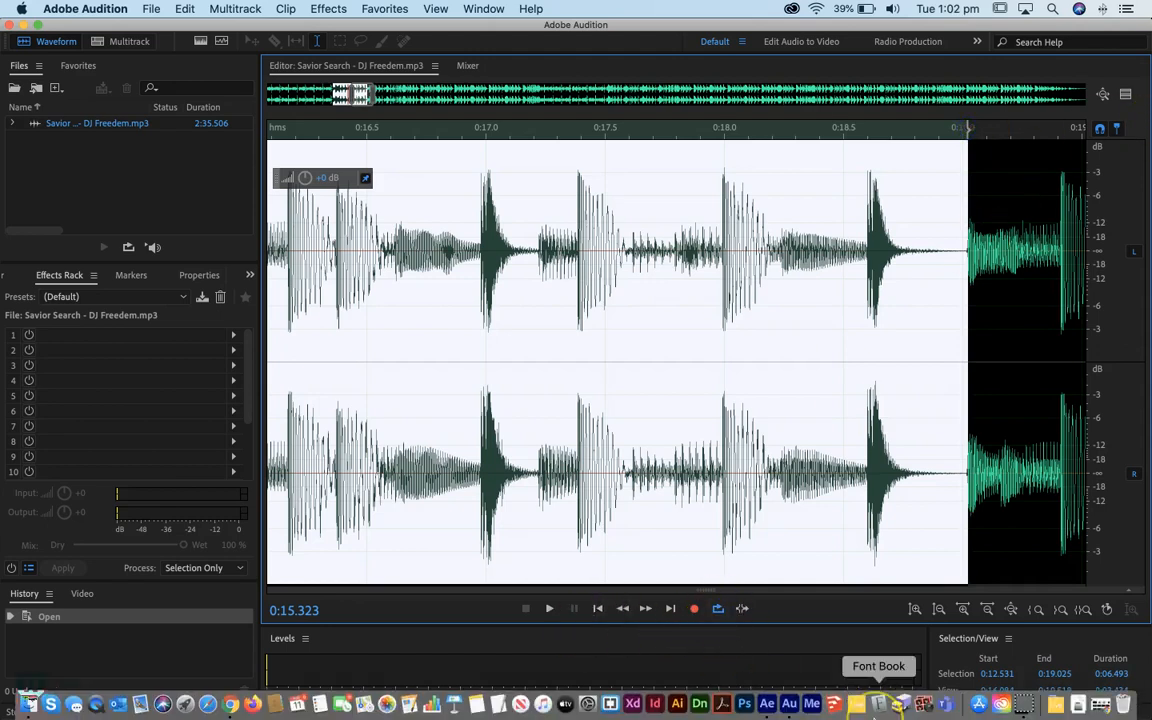
{"action": "key", "text": "space"}
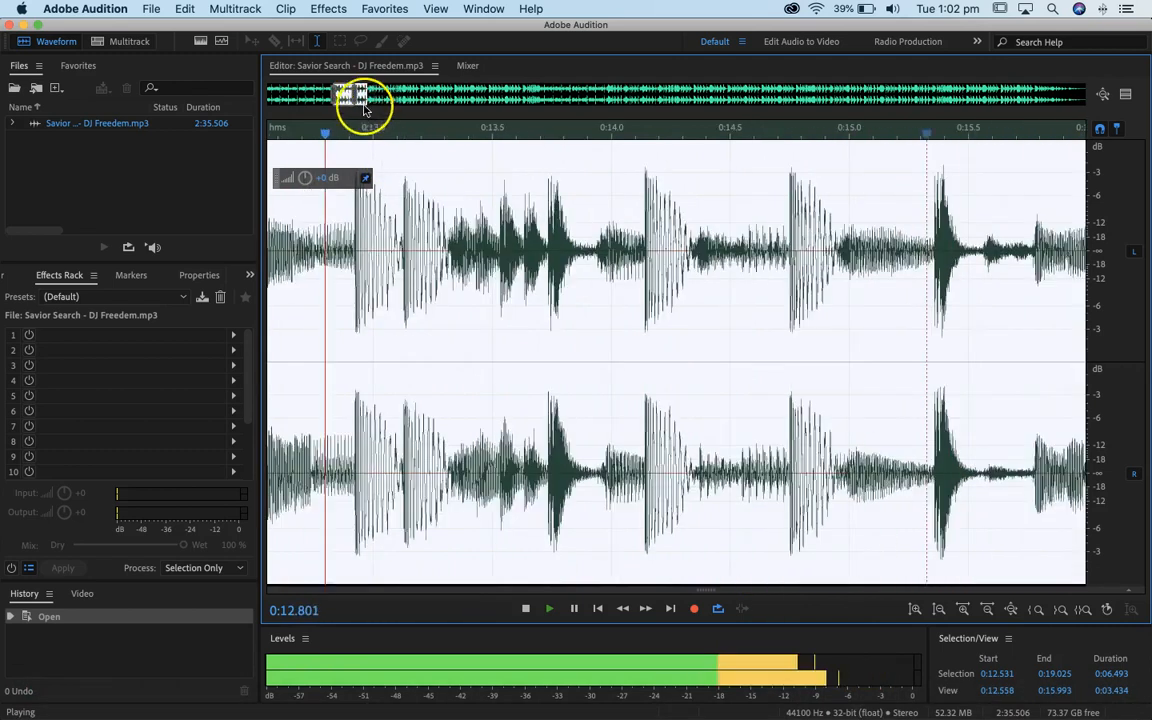
{"action": "mouse_move", "coordinate": [352, 95]}
{"action": "left_mouse_down"}
{"action": "mouse_move", "coordinate": [401, 101]}
{"action": "mouse_move", "coordinate": [352, 94]}
{"action": "left_mouse_up"}
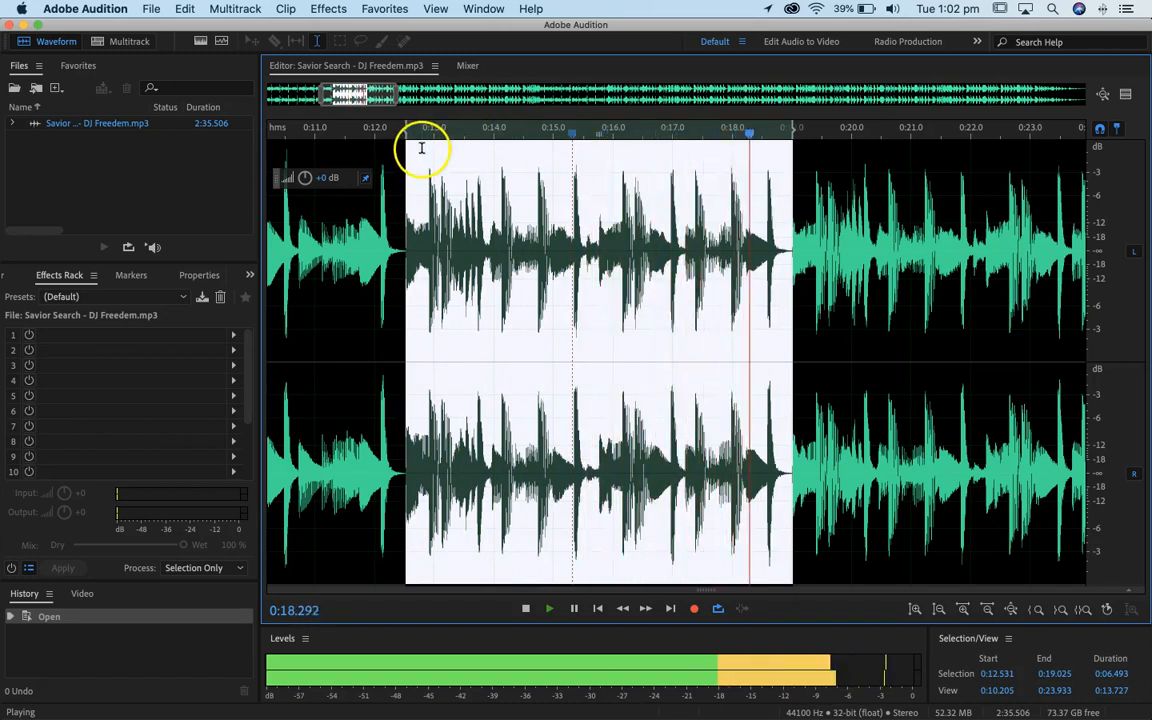
{"action": "key", "text": "space"}
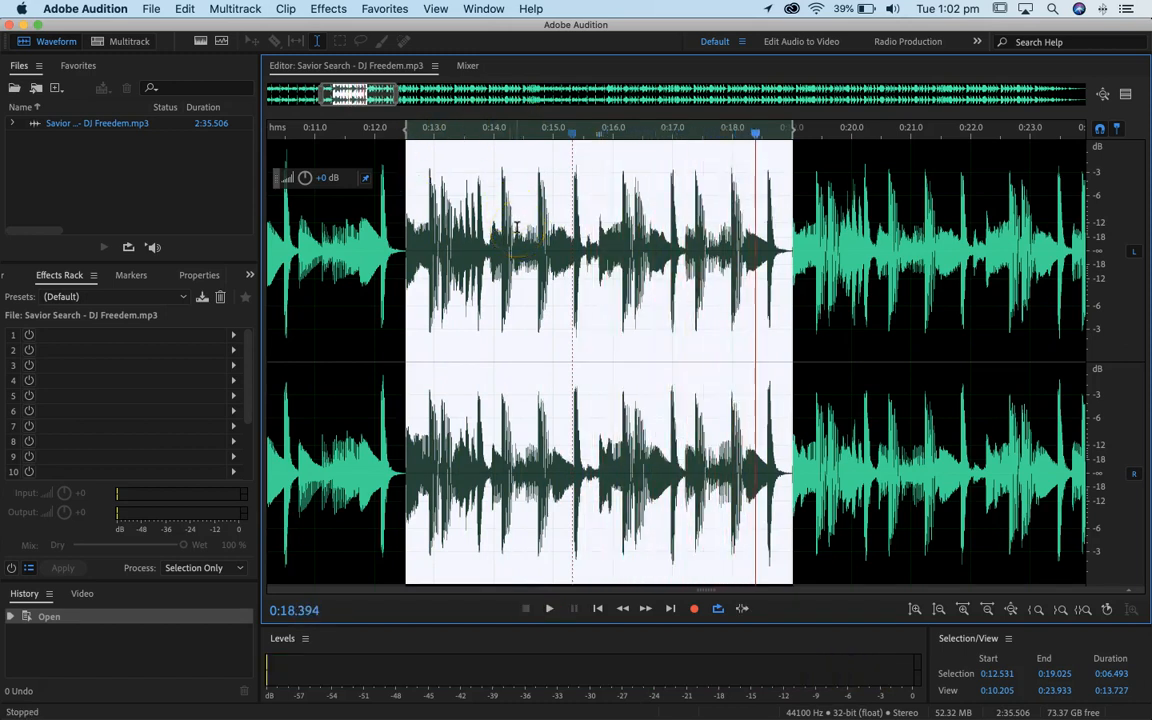
{"action": "key", "text": "super+c"}
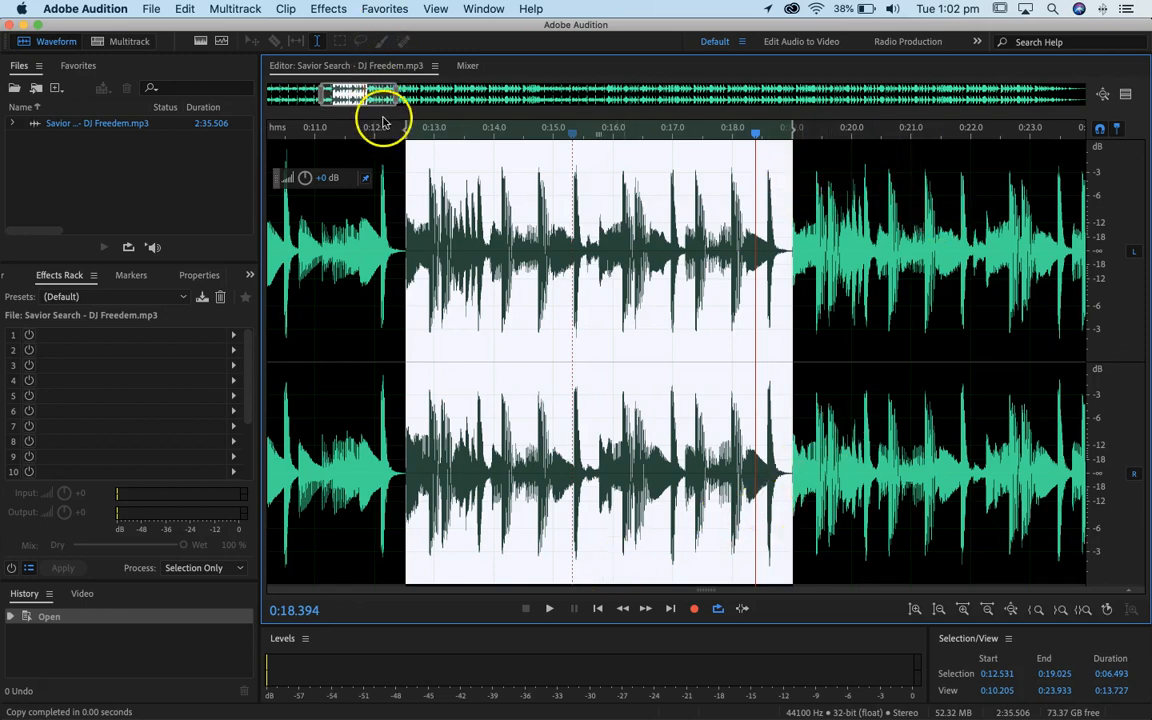
Move the selection range along the track to 0:29.092–0:35.586 and listen to that section
{"action": "left_click_drag", "start_coordinate": [397, 95], "coordinate": [549, 95]}
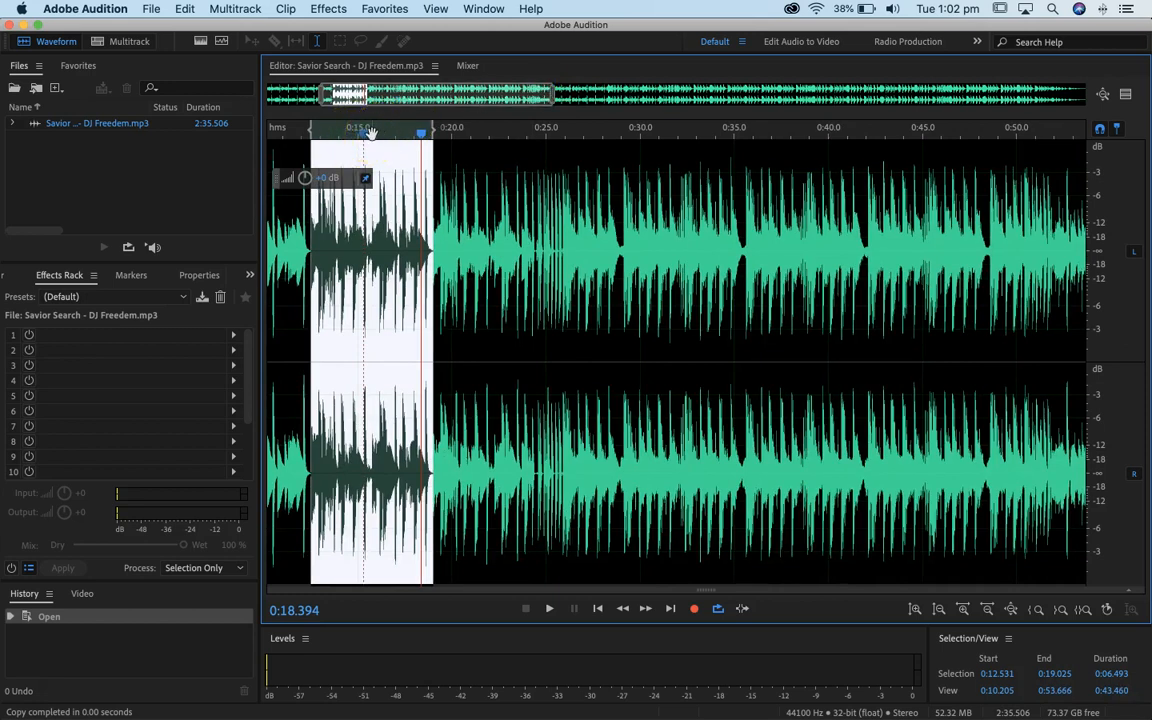
{"action": "left_click_drag", "start_coordinate": [371, 133], "coordinate": [684, 136]}
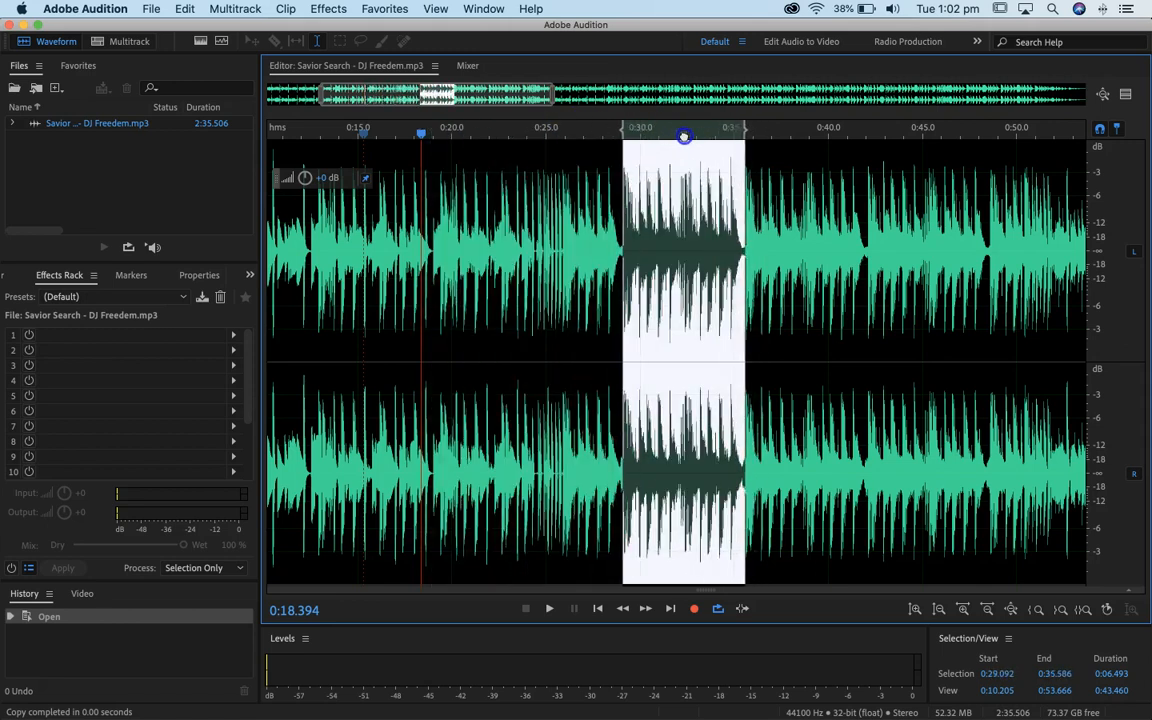
{"action": "key", "text": "space"}
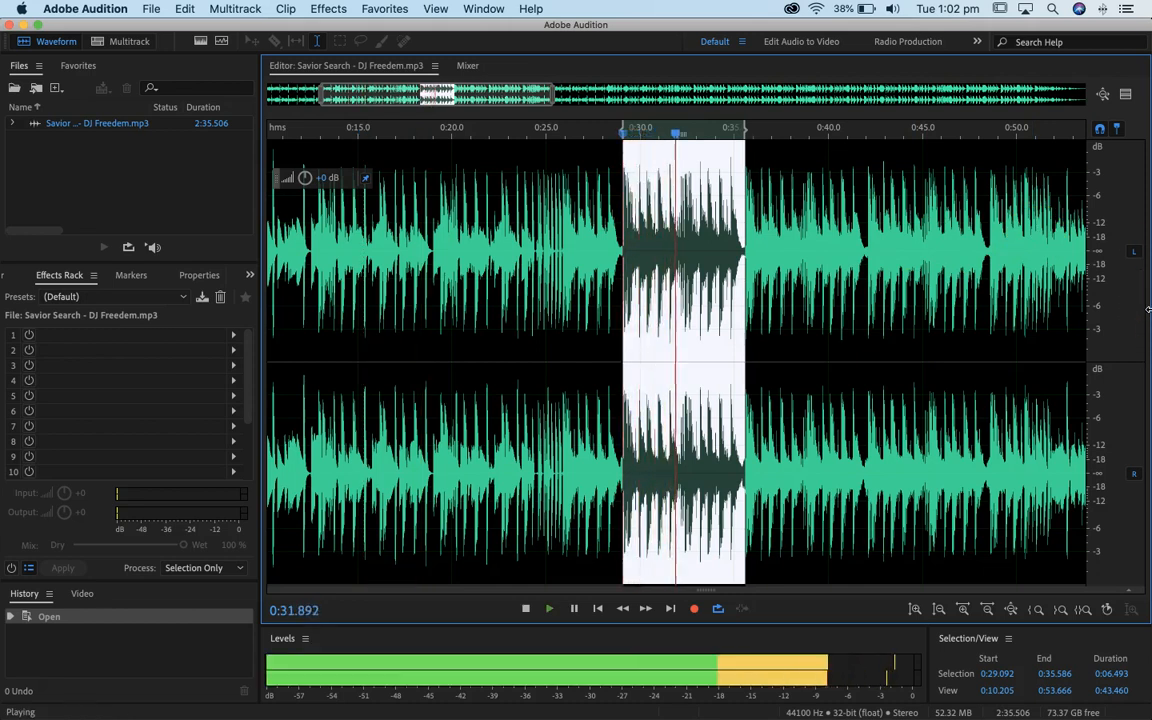
{"action": "key", "text": "space"}
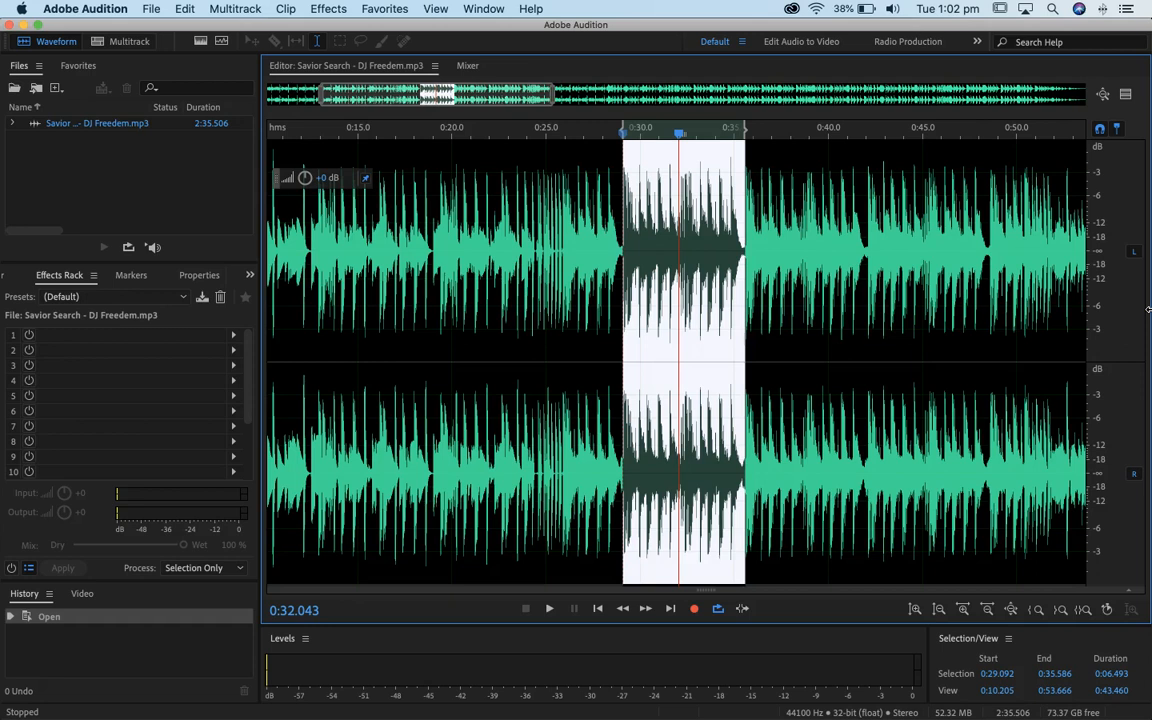
{"action": "key", "text": "space"}
{"action": "key", "text": "space"}
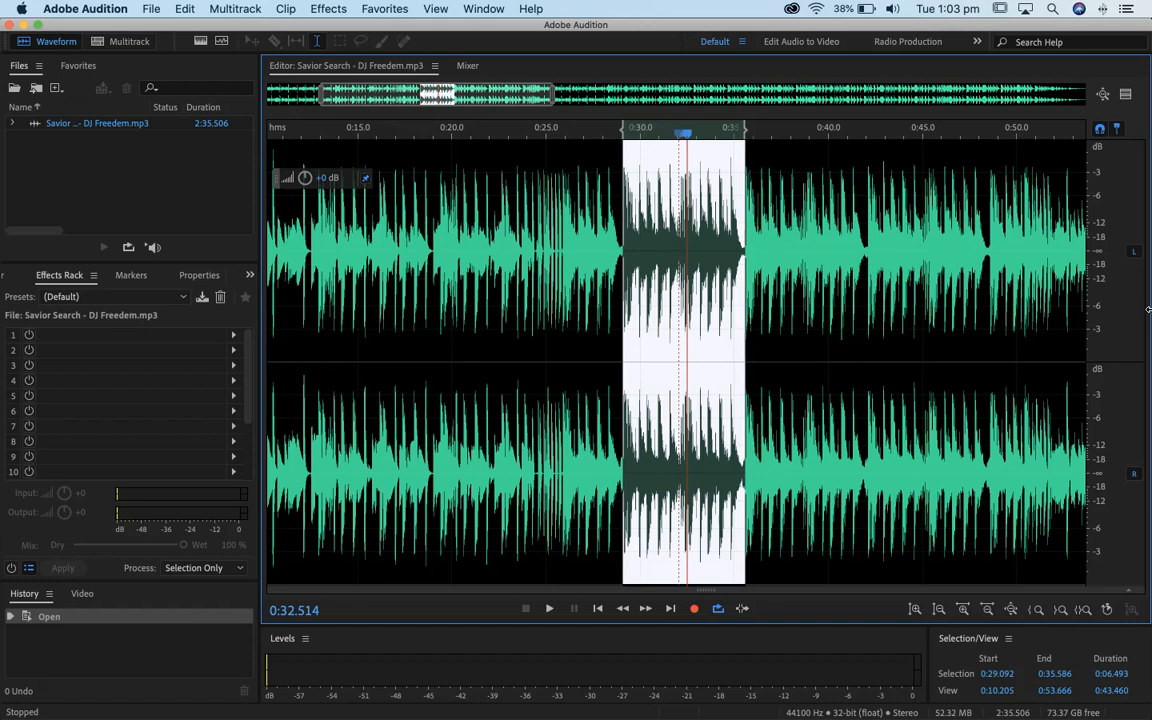
{"action": "key", "text": "space"}
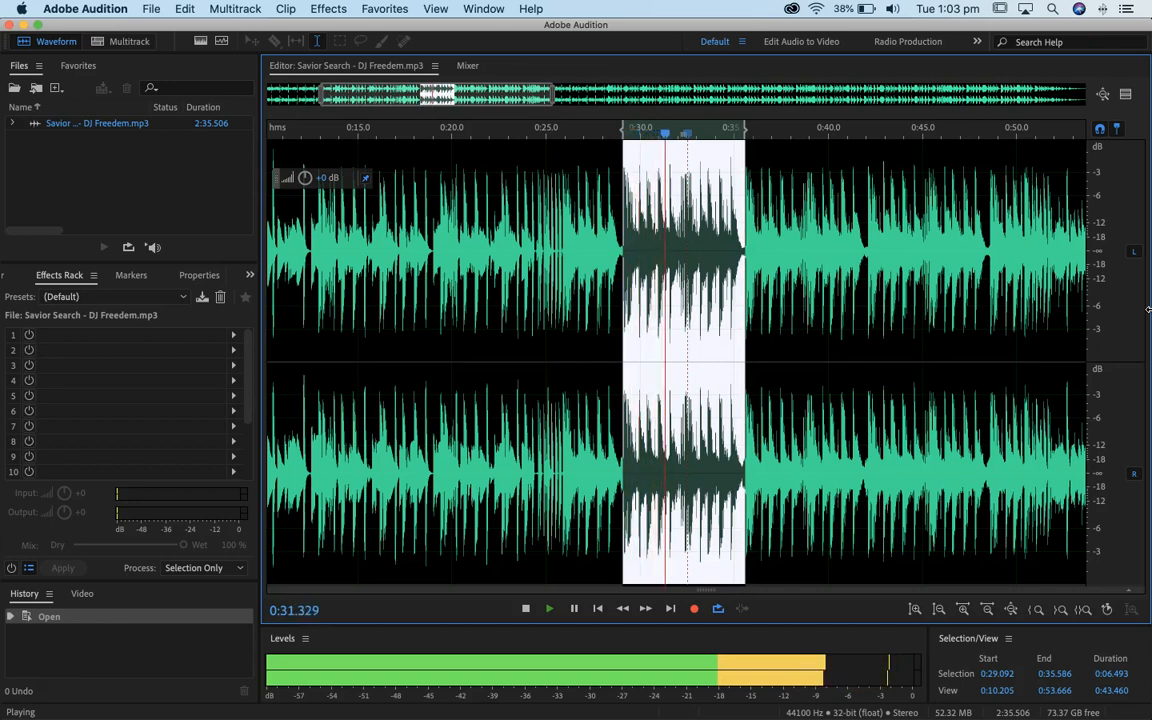
{"action": "key", "text": "space"}
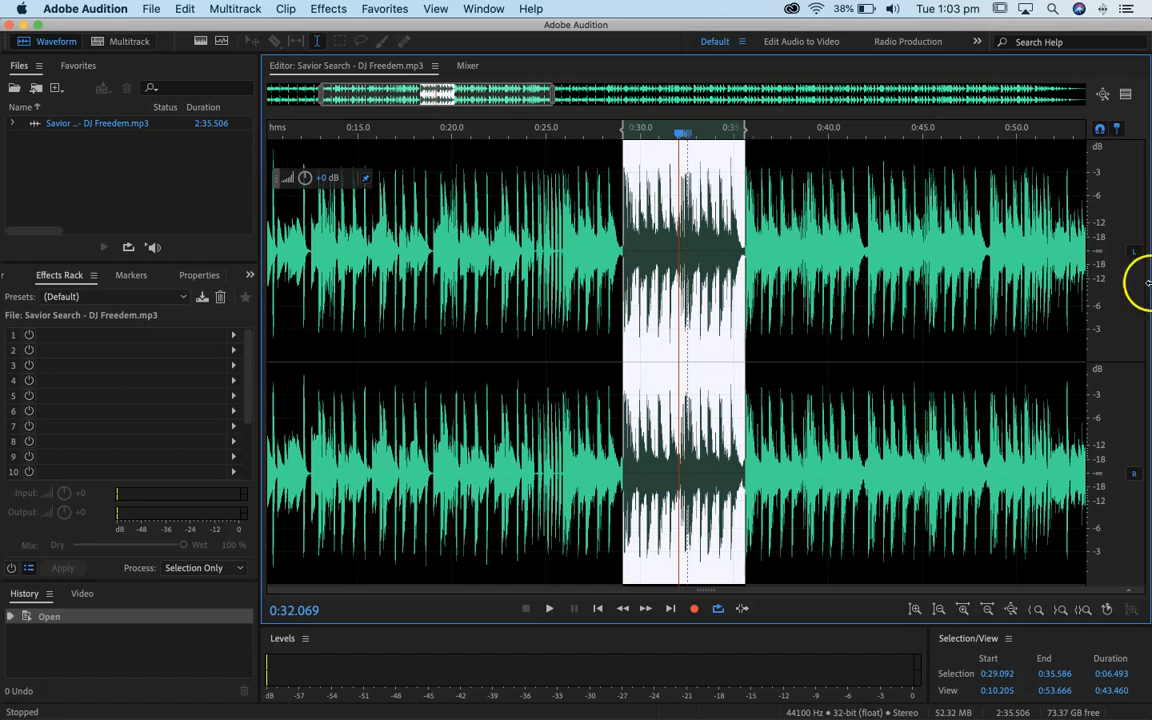
Create a 48000 Hz, stereo, 32-bit float audio file named edit and paste the copied phrase into it
{"action": "left_click", "coordinate": [151, 9]}
{"action": "mouse_move", "coordinate": [153, 30]}
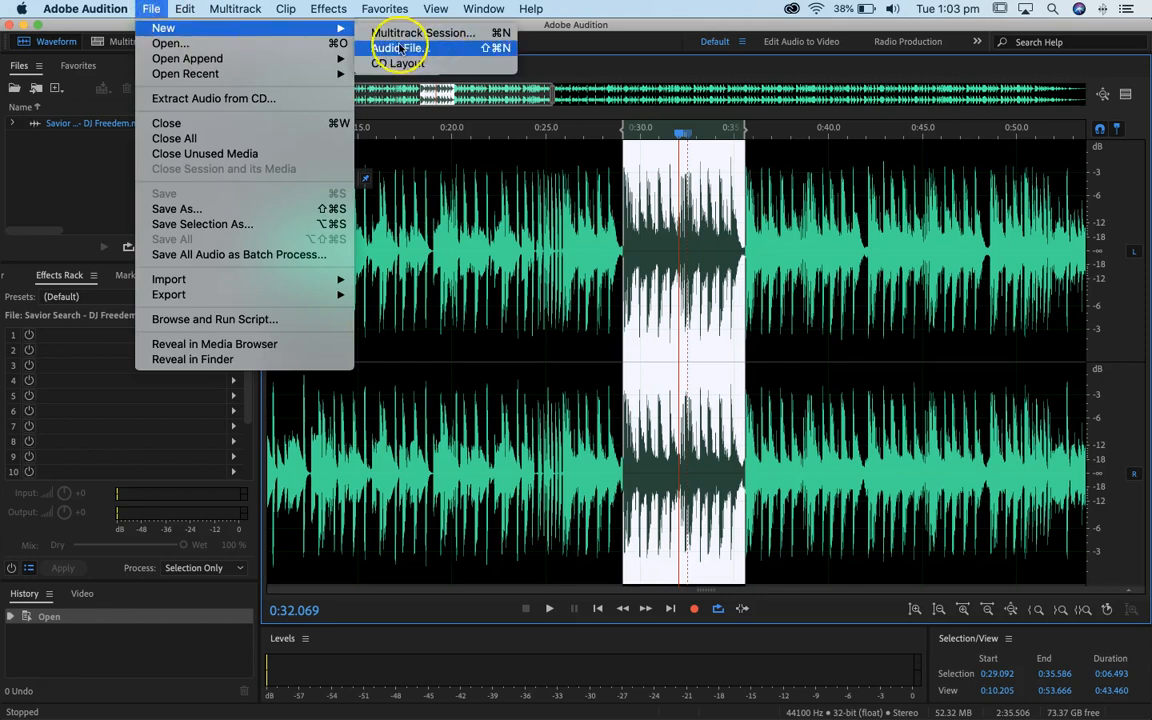
{"action": "left_click", "coordinate": [386, 49]}
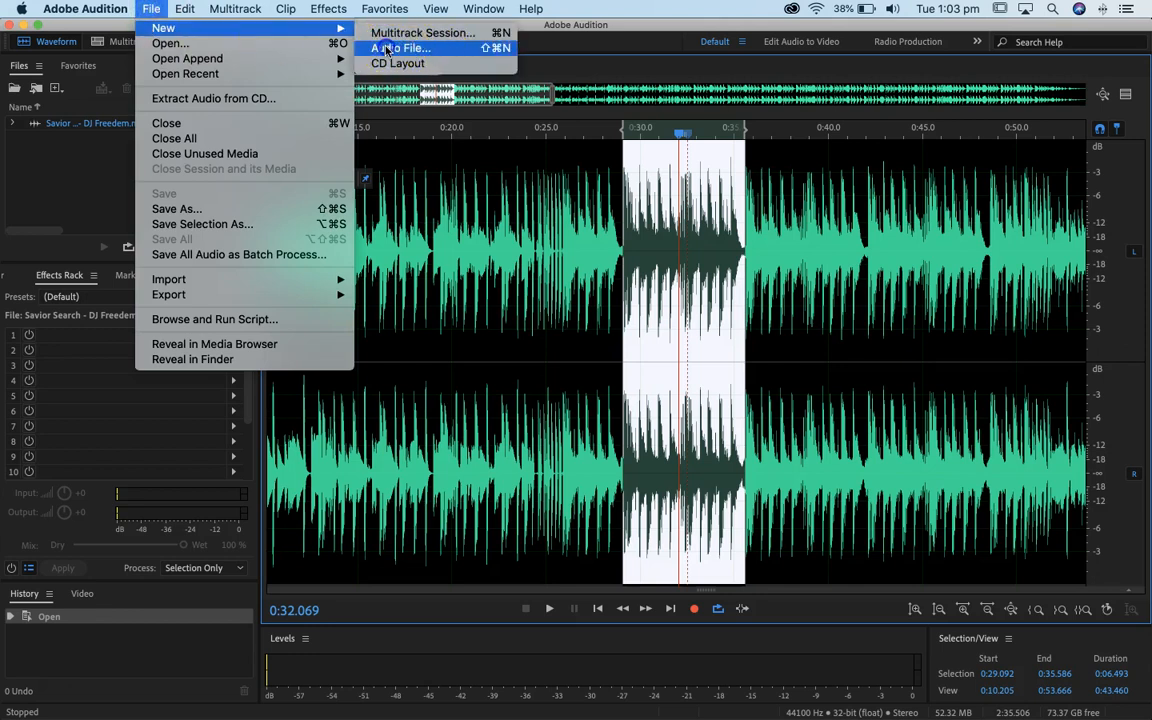
{"action": "left_click", "coordinate": [386, 34]}
{"action": "left_click", "coordinate": [392, 50]}
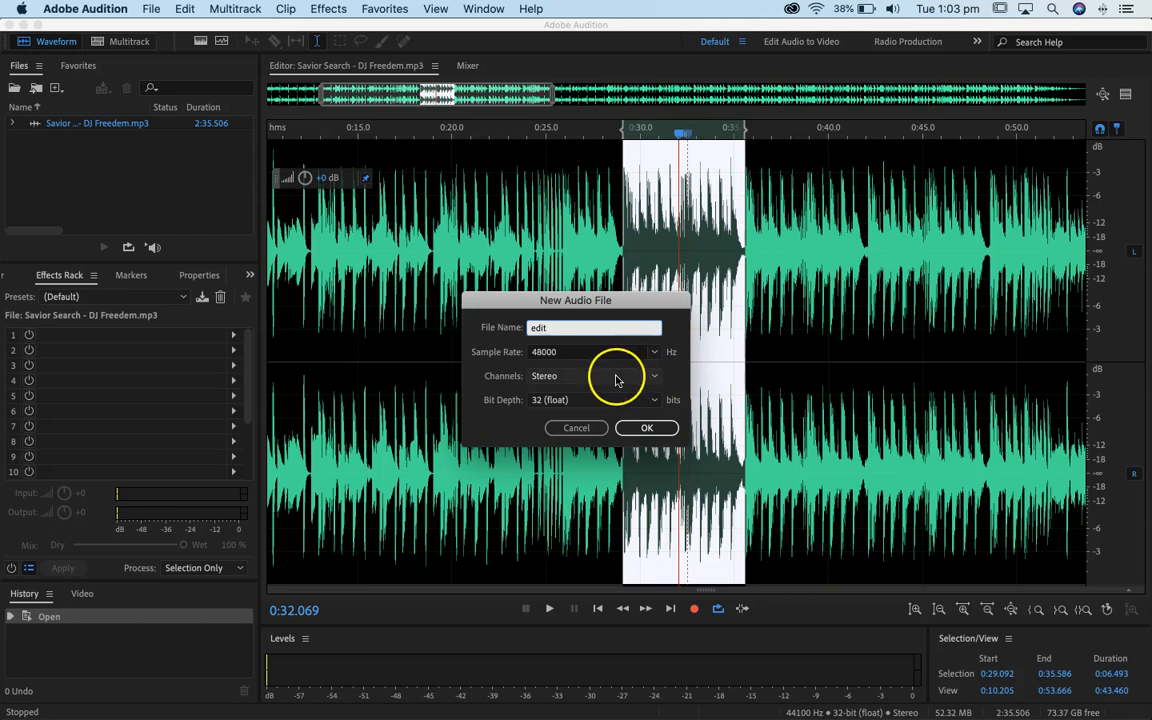
{"action": "left_click", "coordinate": [646, 428]}
{"action": "left_click", "coordinate": [830, 347]}
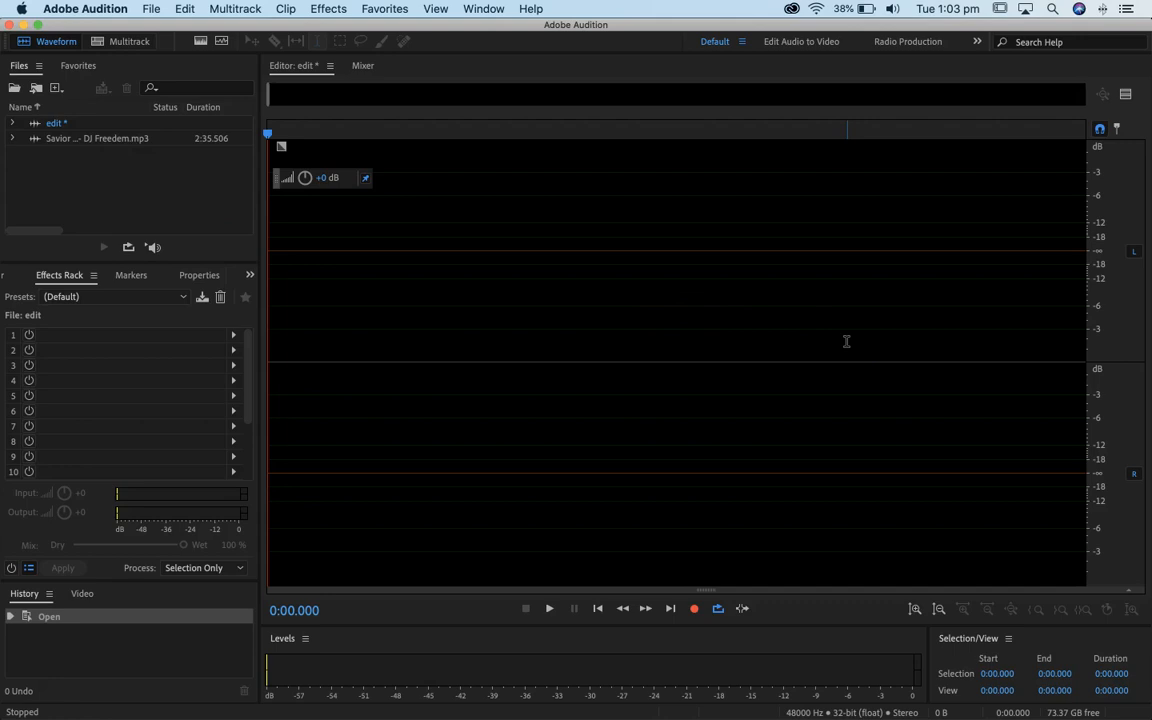
{"action": "key", "text": "super+v"}
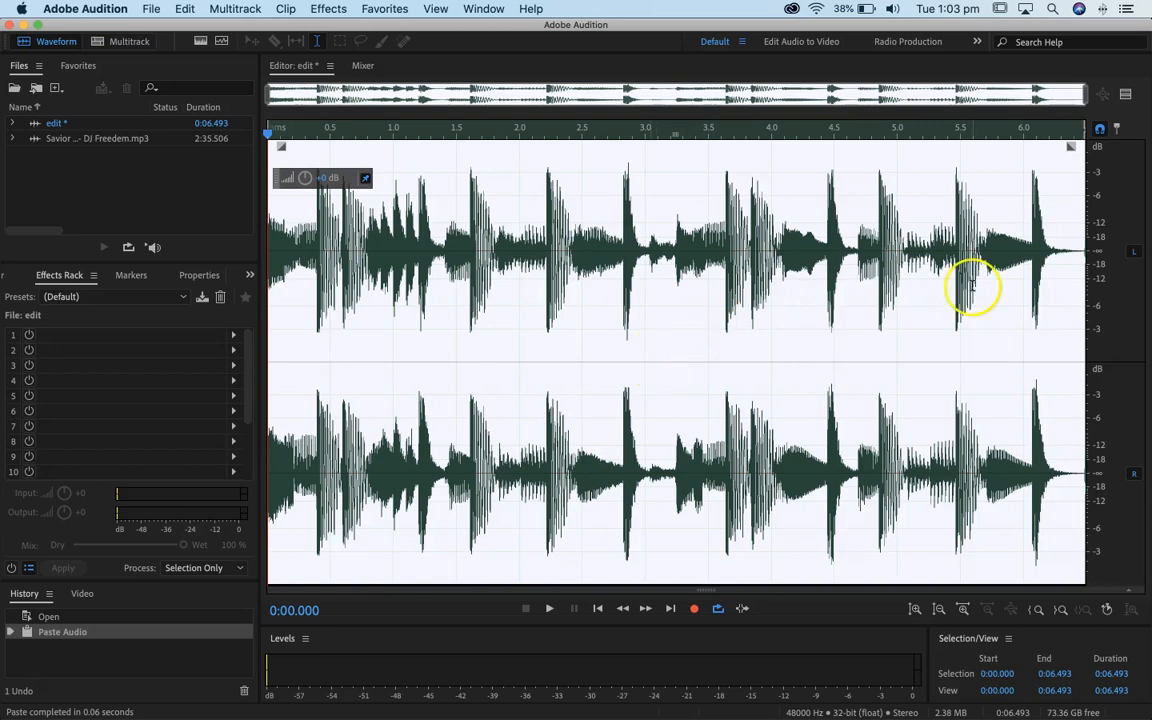
Listen to the pasted phrase in the edit file with loop playback on
{"action": "left_click", "coordinate": [721, 612]}
{"action": "left_click", "coordinate": [721, 612]}
{"action": "key", "text": "space"}
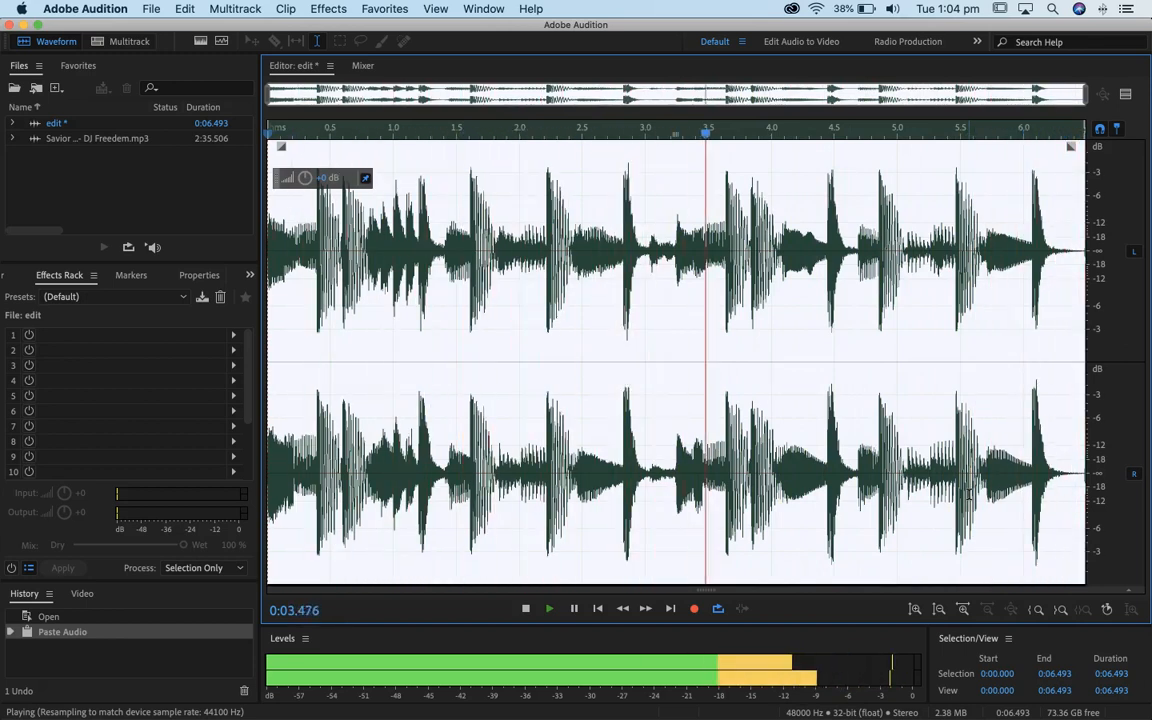
{"action": "key", "text": "space"}
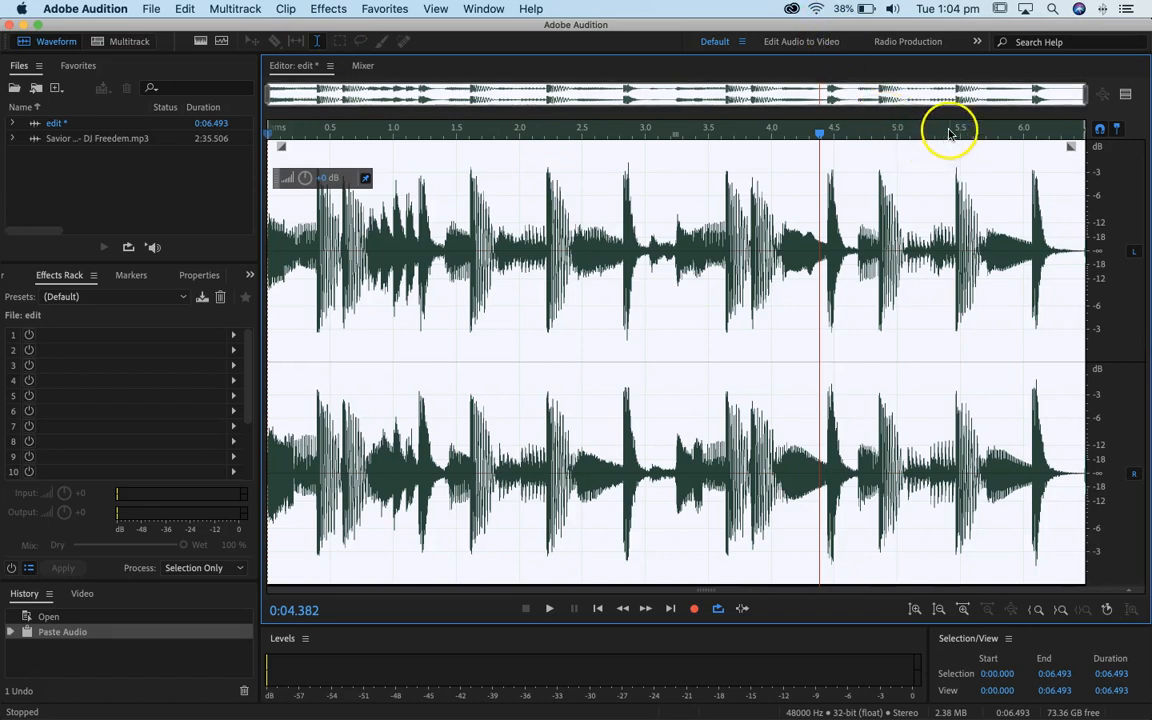
Paste a second copy of the phrase at the very end of the edit file
{"action": "left_click", "coordinate": [917, 172]}
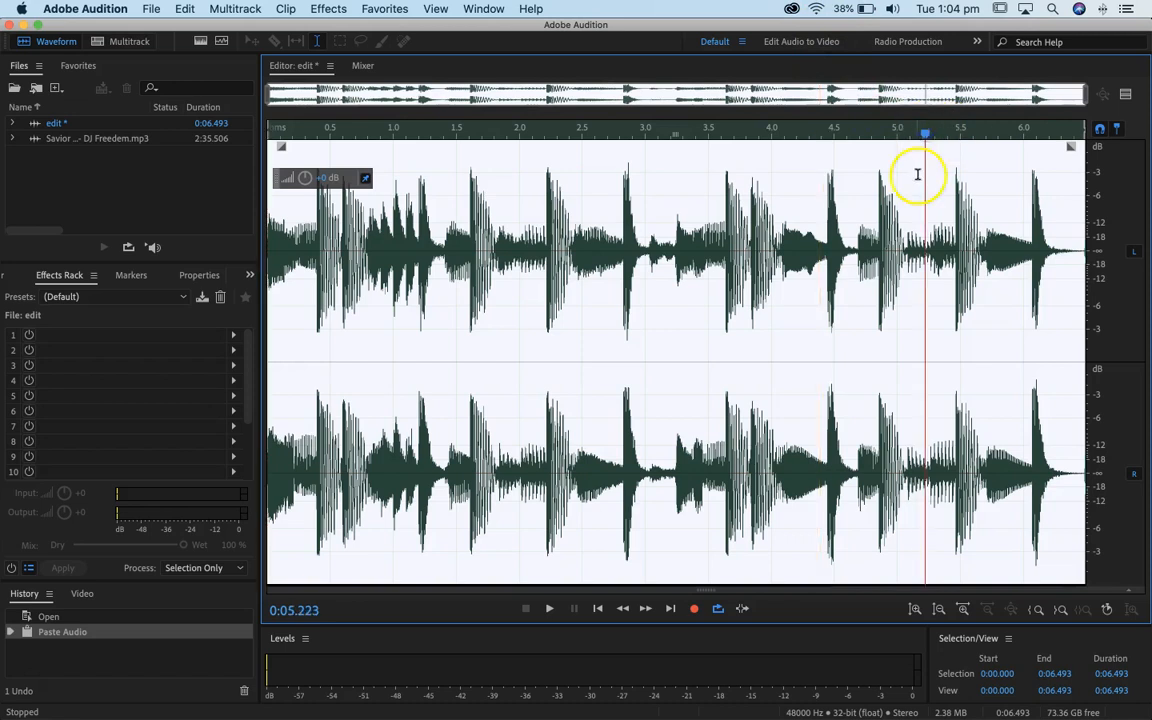
{"action": "left_click", "coordinate": [669, 610]}
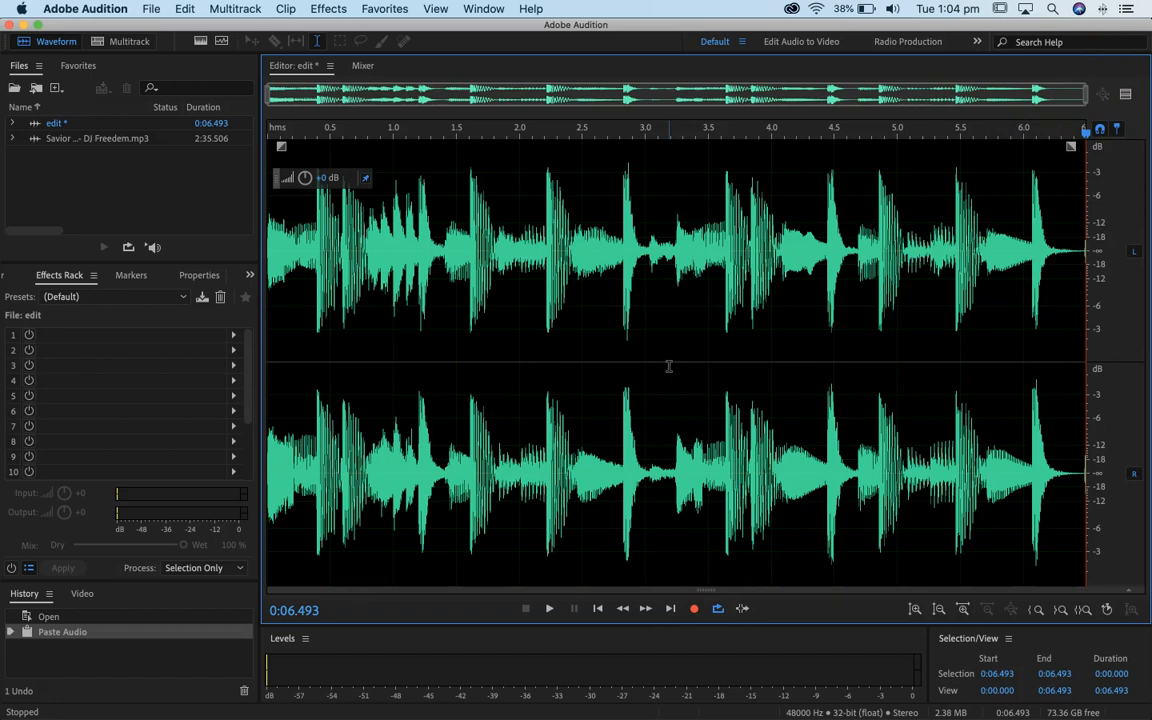
{"action": "key", "text": "super+v"}
Play the doubled phrase from the start to check the join and the ending
{"action": "left_click", "coordinate": [770, 238]}
{"action": "left_click_drag", "start_coordinate": [770, 131], "coordinate": [159, 101]}
{"action": "key", "text": "space"}
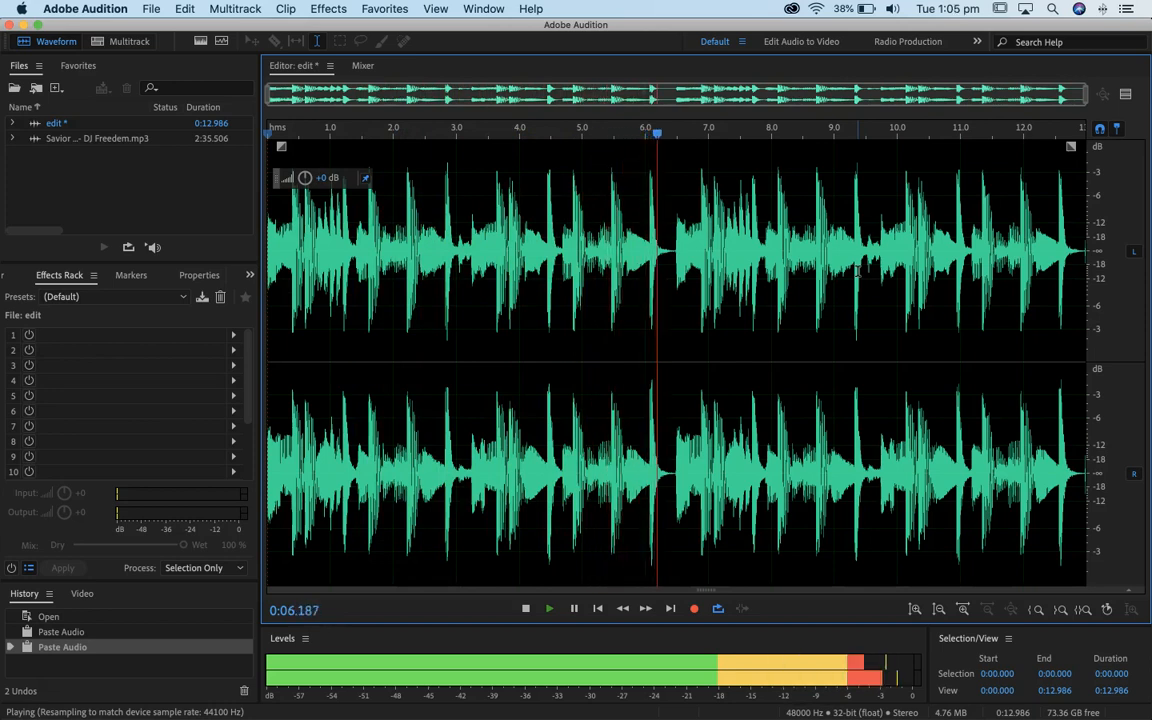
{"action": "left_click", "coordinate": [1052, 226]}
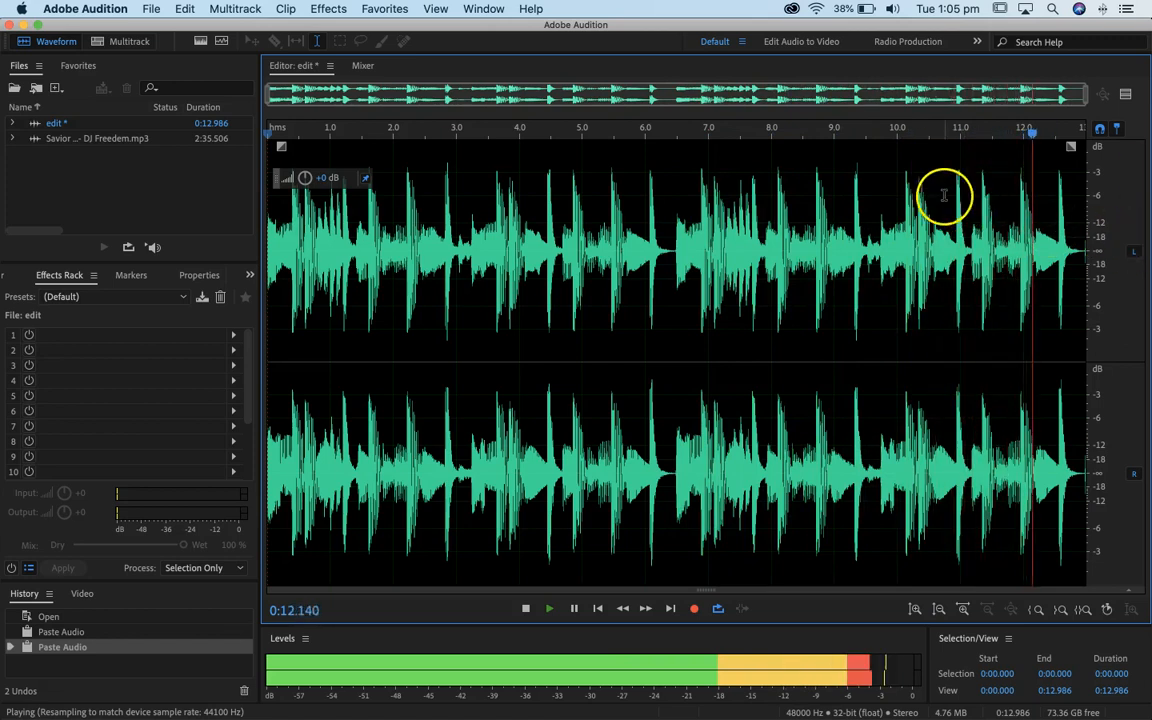
{"action": "key", "text": "space"}
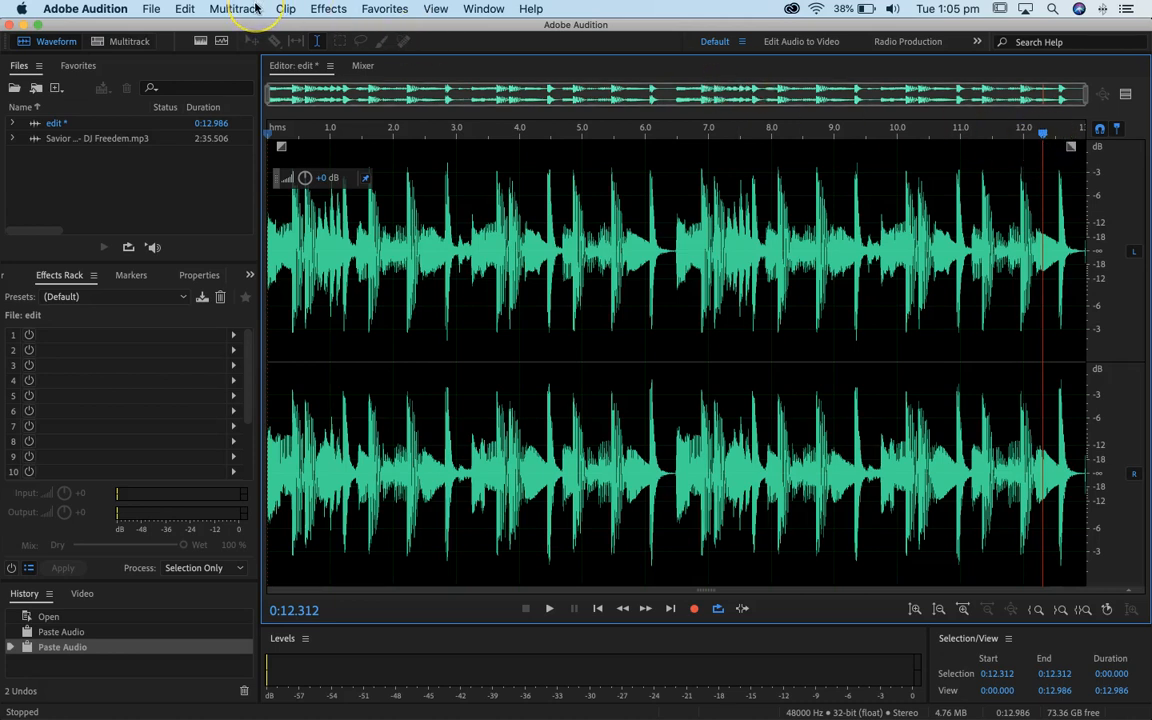
Apply the Stretch and Pitch effect to the whole edit file with a new duration of 0:10.000
{"action": "left_click", "coordinate": [383, 10]}
{"action": "mouse_move", "coordinate": [373, 335]}
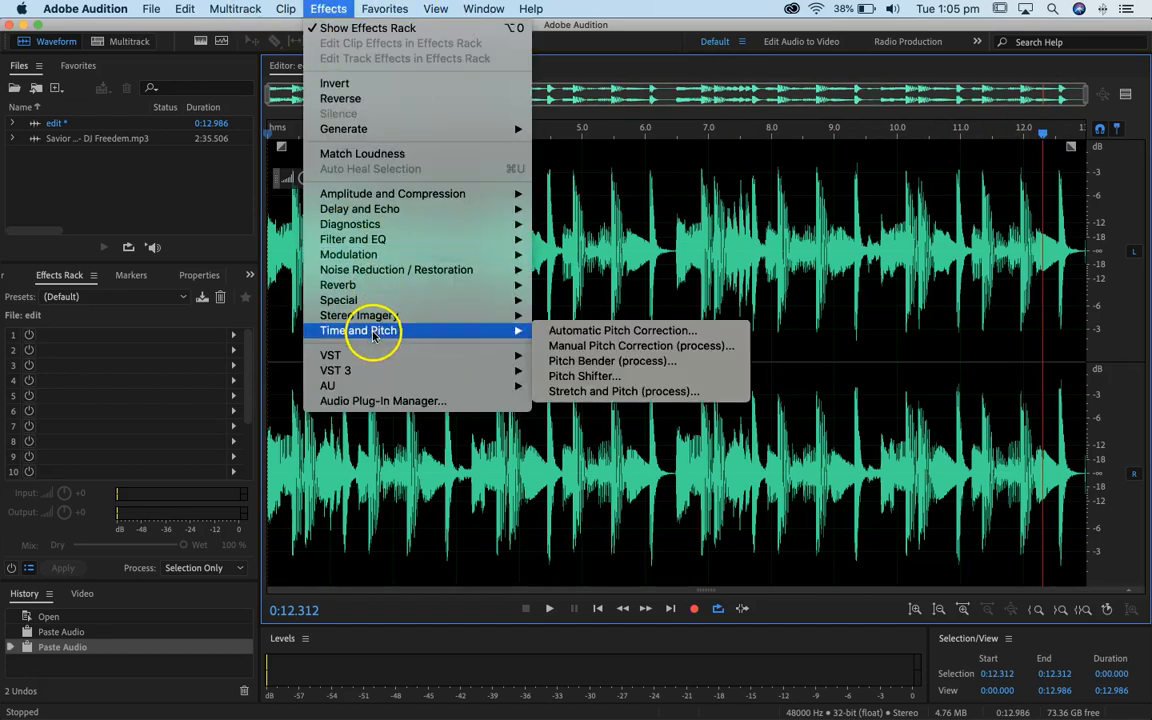
{"action": "left_click", "coordinate": [614, 396]}
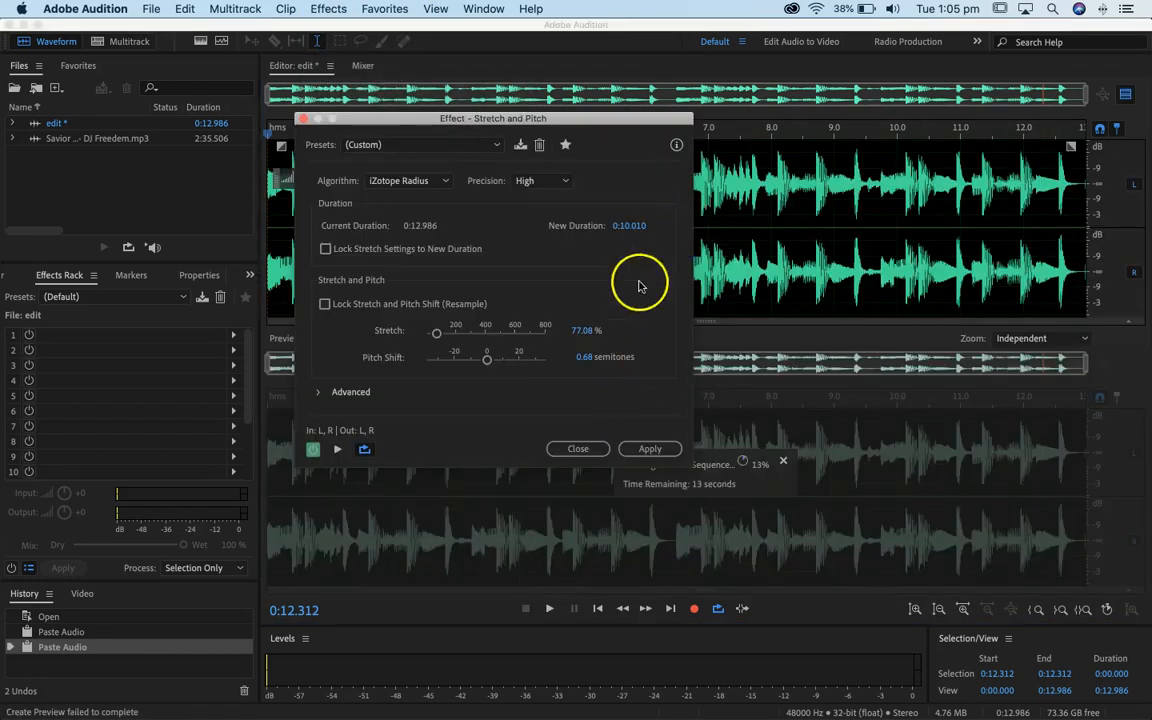
{"action": "left_click", "coordinate": [634, 226]}
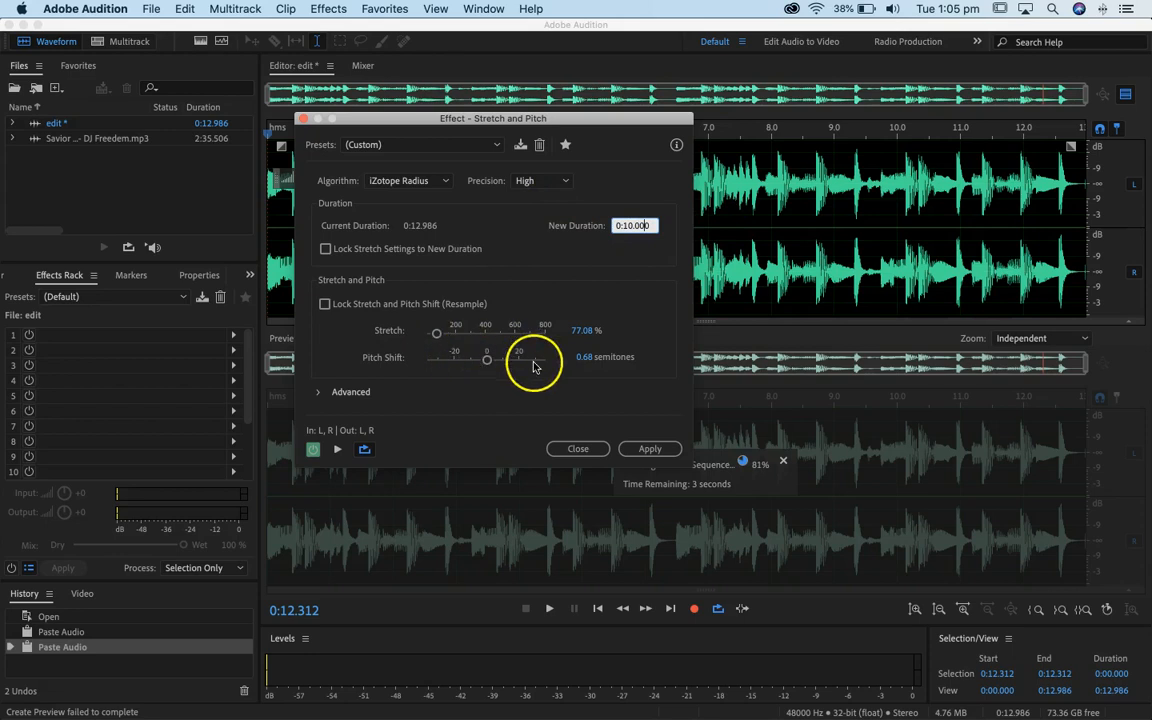
{"action": "left_click", "coordinate": [653, 213]}
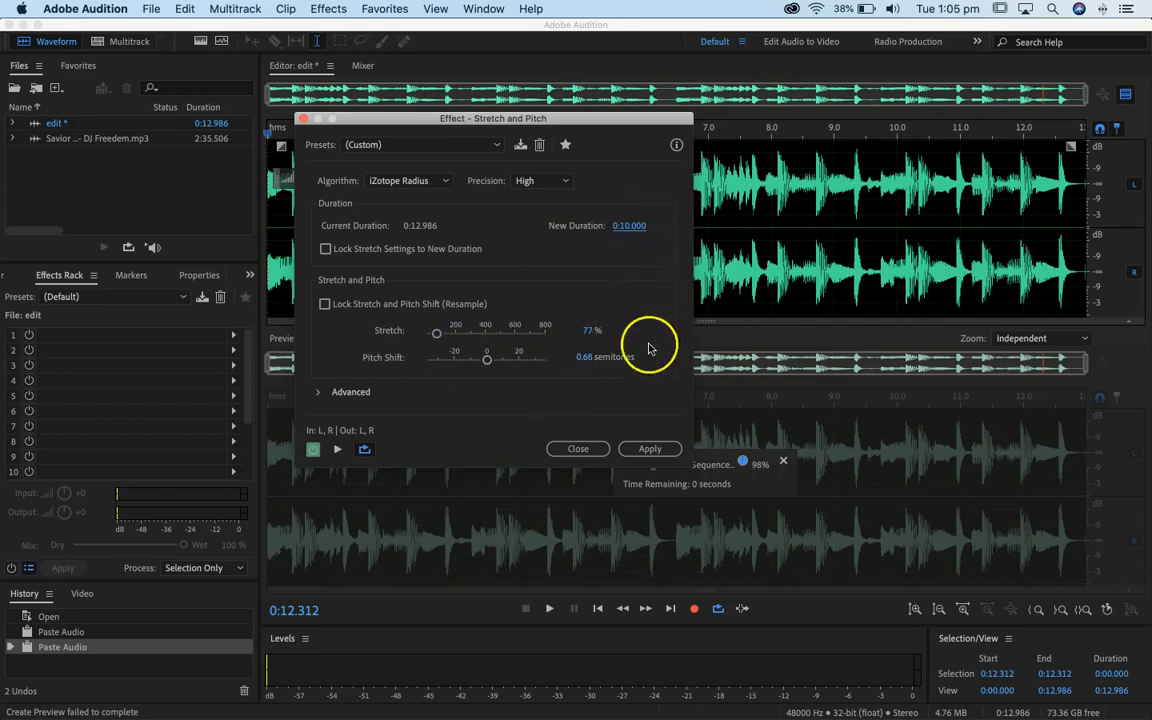
{"action": "left_click", "coordinate": [650, 450]}
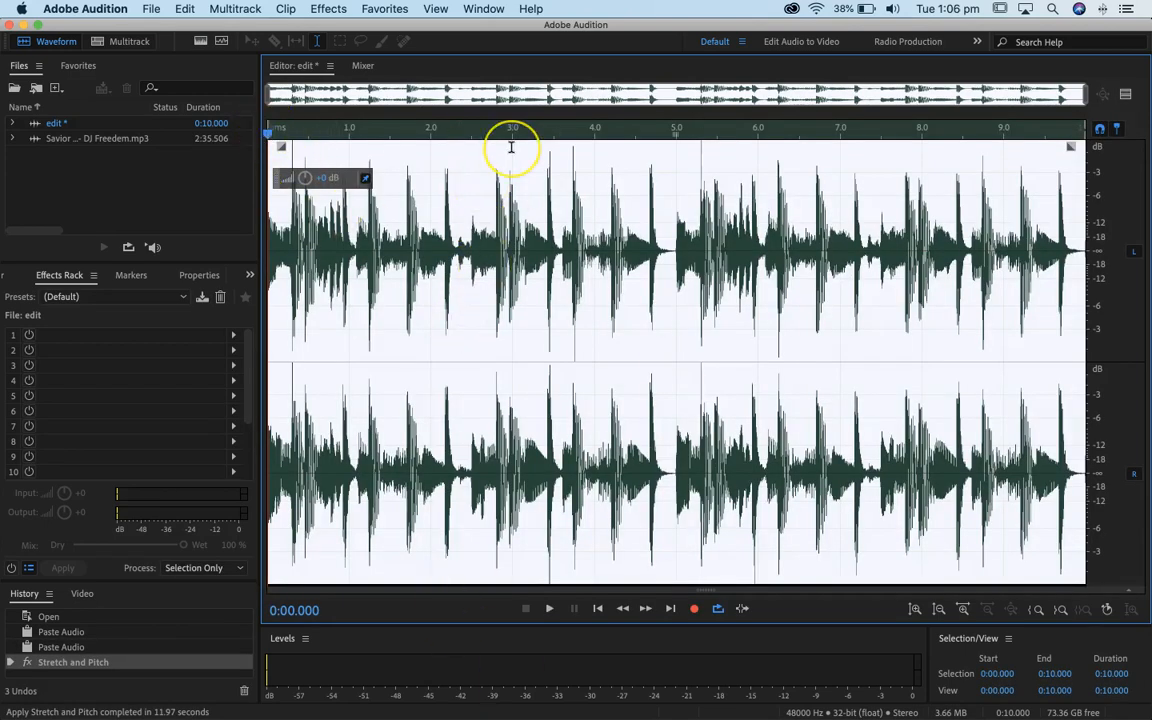
Play back the stretched audio as a loop and scrub the playhead to about 0:04.613
{"action": "key", "text": "space"}
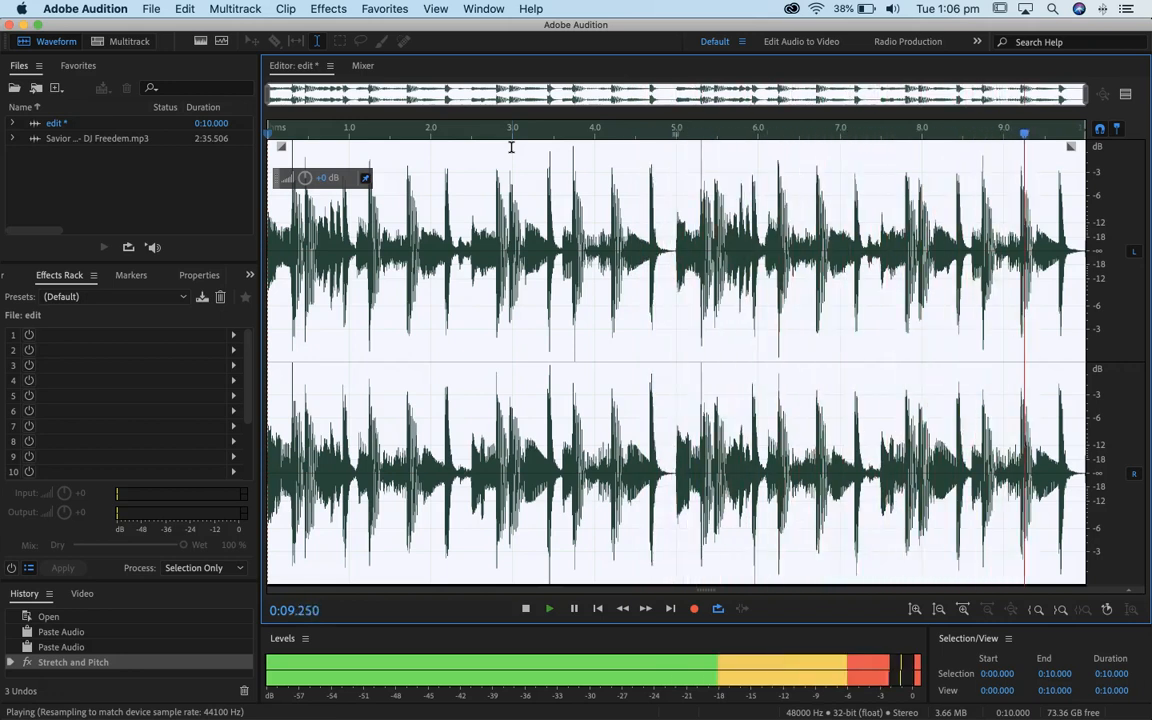
{"action": "key", "text": "space"}
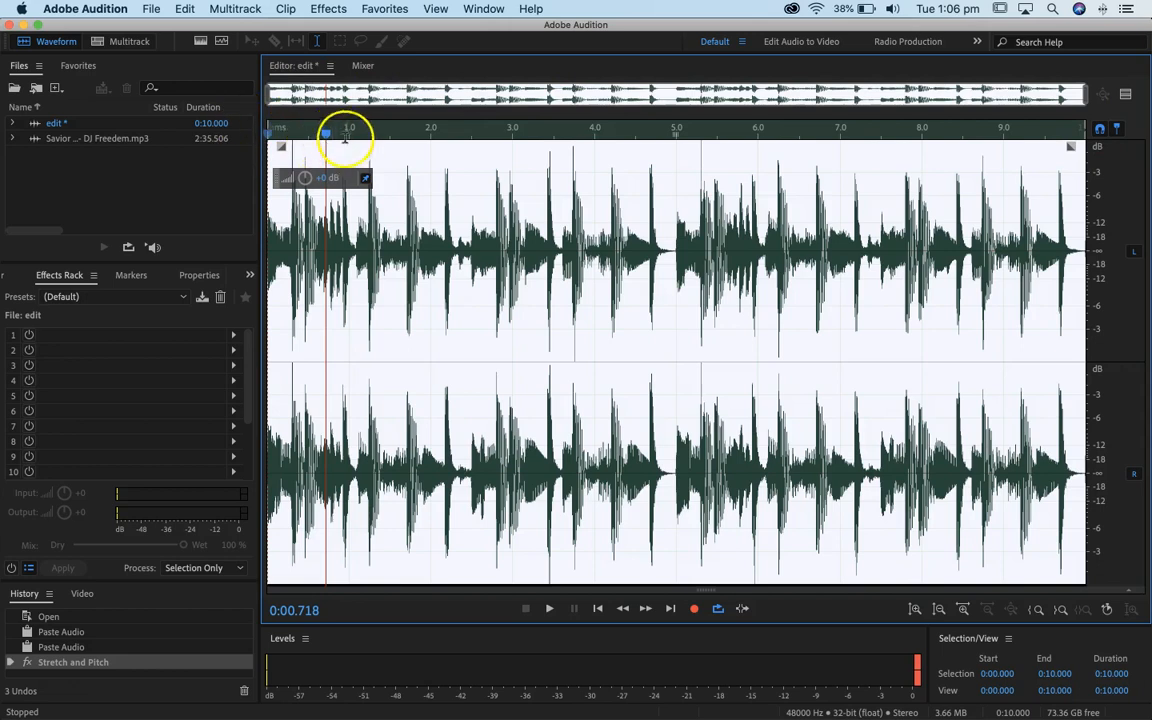
{"action": "left_click_drag", "start_coordinate": [320, 133], "coordinate": [647, 140]}
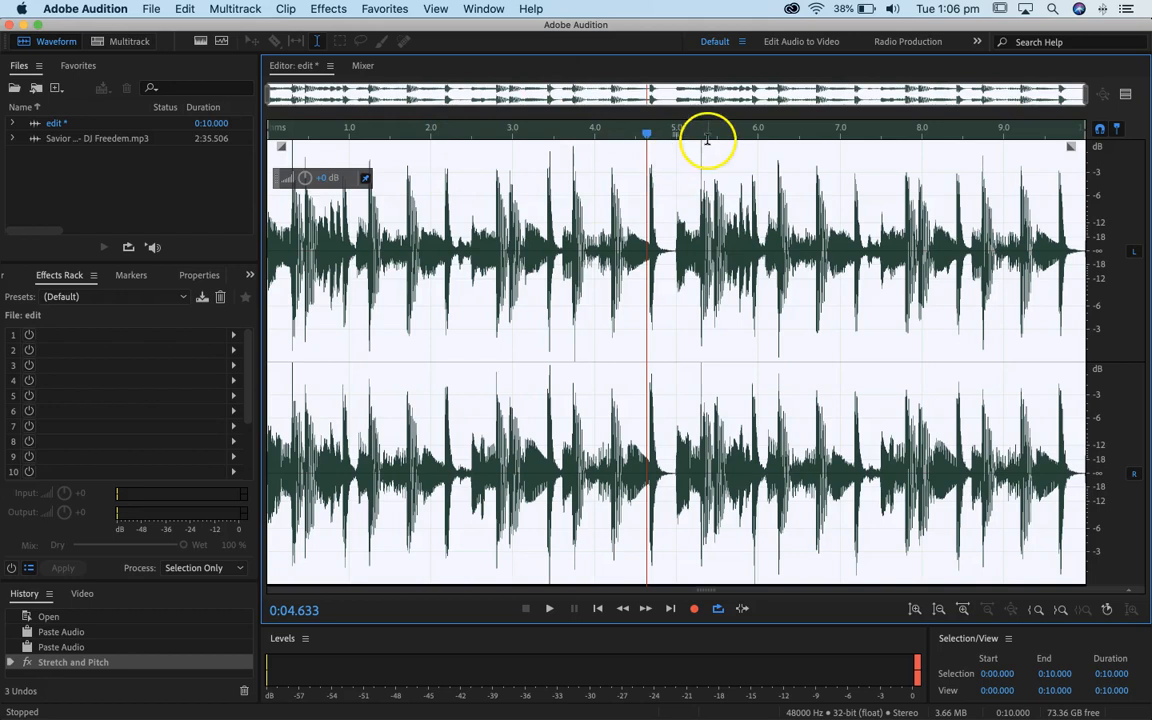
{"action": "mouse_move", "coordinate": [645, 134]}
{"action": "left_mouse_down"}
{"action": "mouse_move", "coordinate": [679, 135]}
{"action": "mouse_move", "coordinate": [643, 134]}
{"action": "left_mouse_up"}
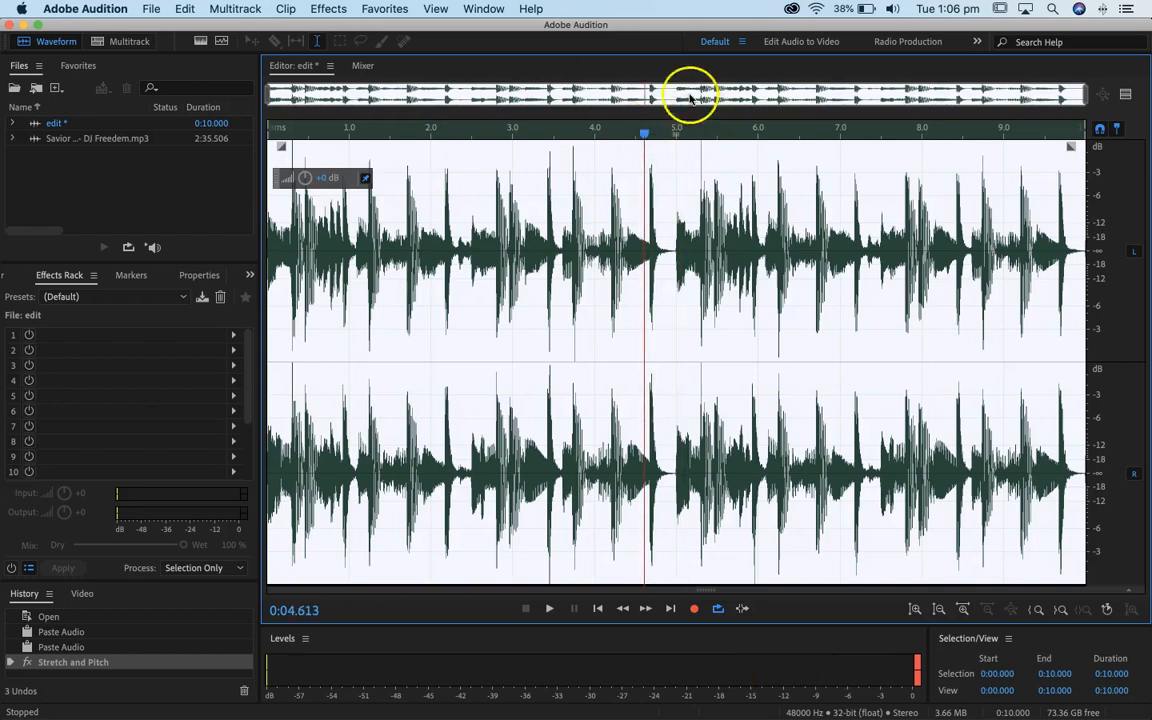
Save the audio as edit.wav on the Desktop in Wave PCM format, 48000 Hz stereo, 32-bit
{"action": "left_click", "coordinate": [150, 8]}
{"action": "left_click", "coordinate": [176, 208]}
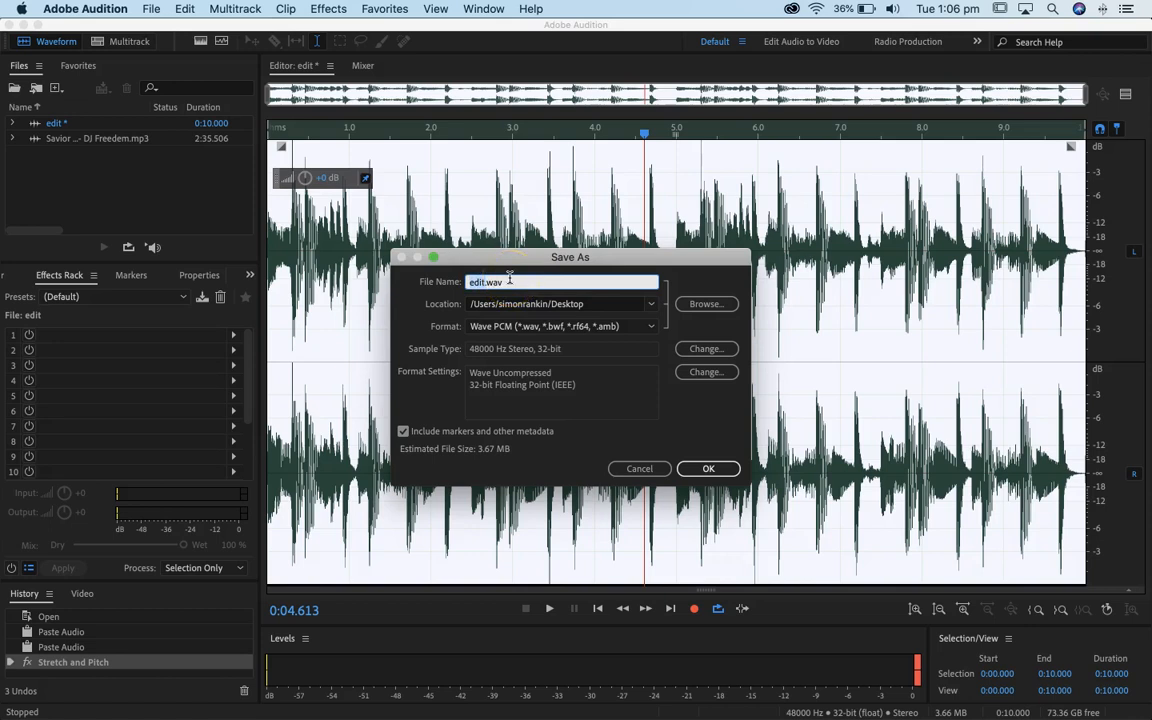
{"action": "left_click", "coordinate": [515, 281]}
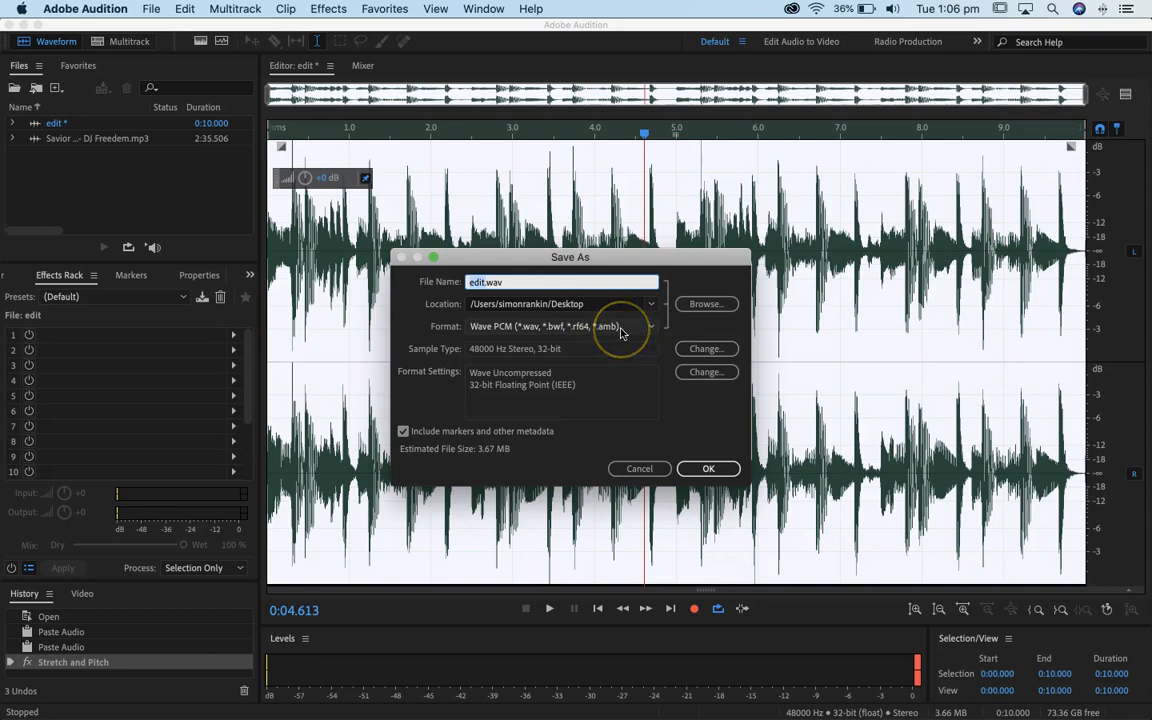
{"action": "left_click", "coordinate": [705, 305]}
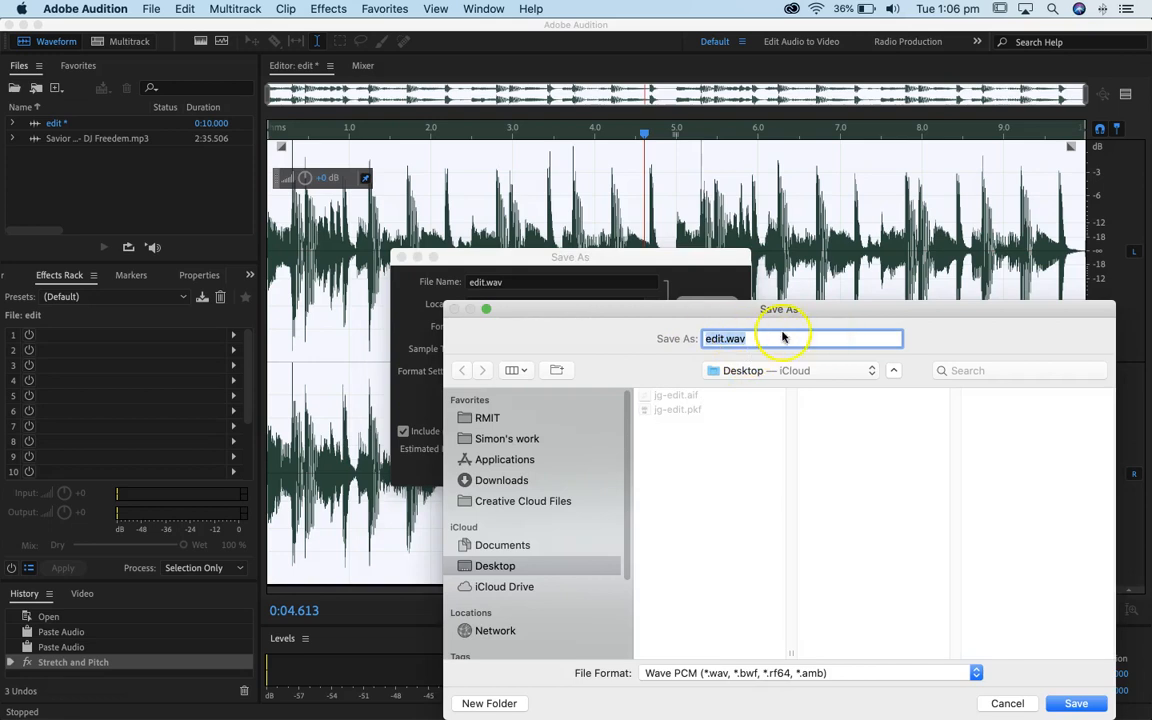
{"action": "left_click", "coordinate": [1098, 700]}
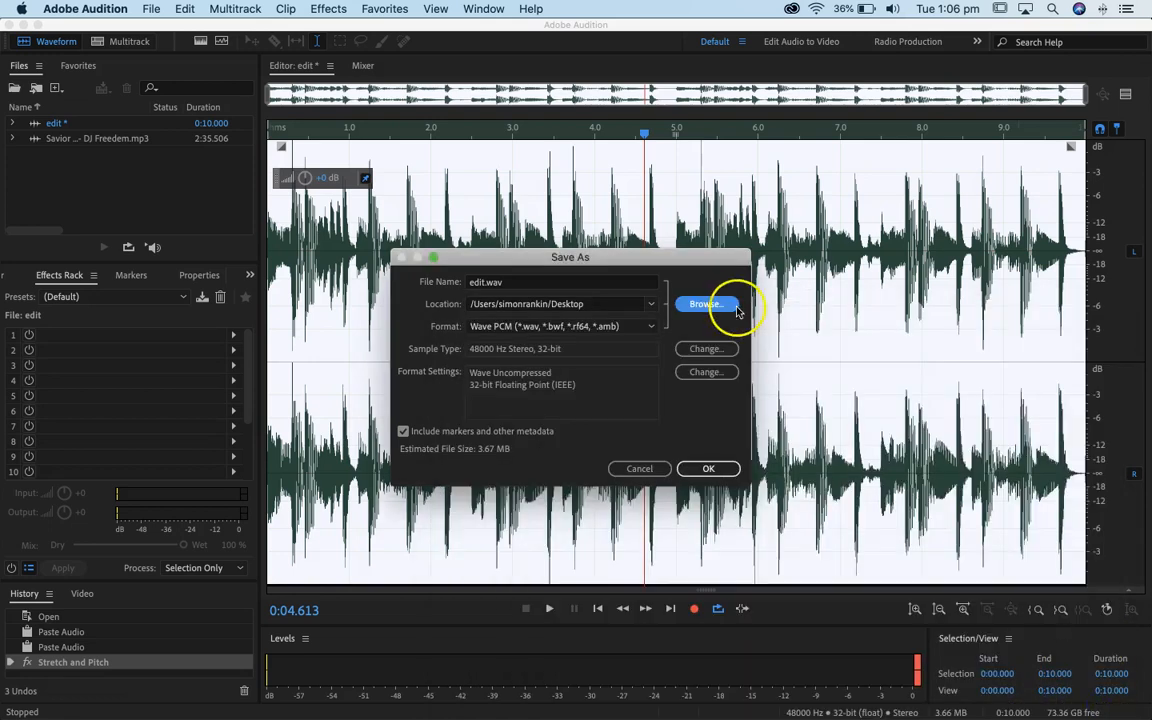
{"action": "left_click", "coordinate": [712, 469]}
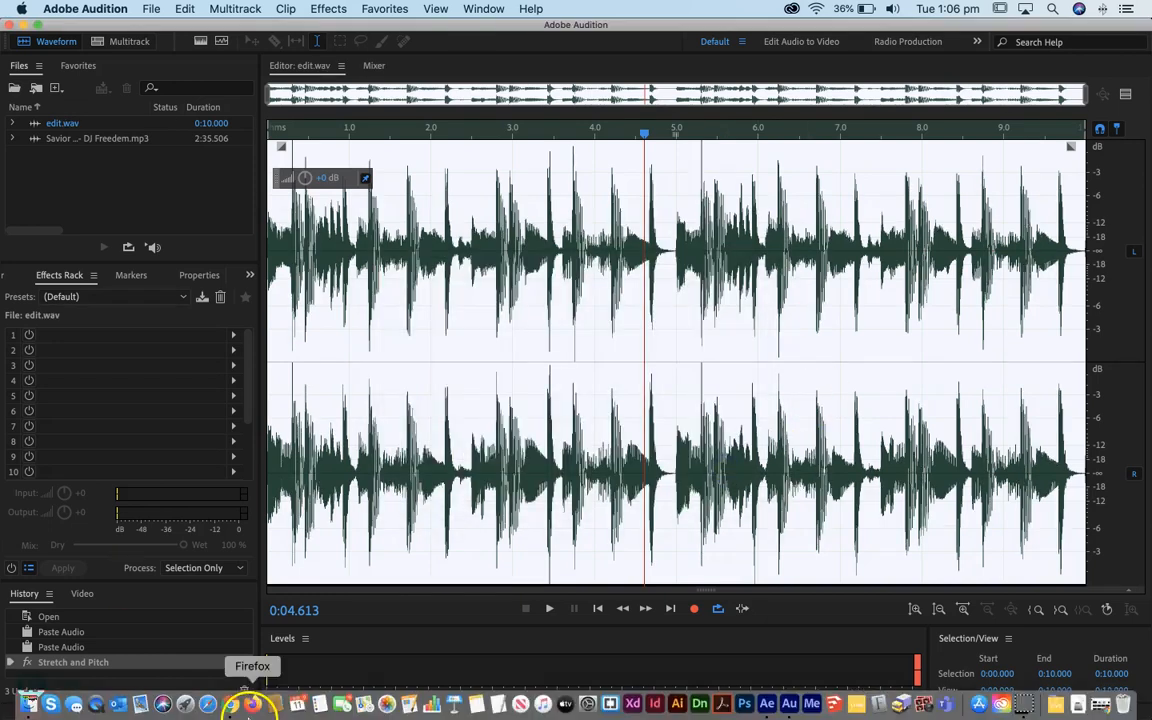
Switch to After Effects and start a new project without saving the changes to the open one
{"action": "left_click", "coordinate": [766, 705]}
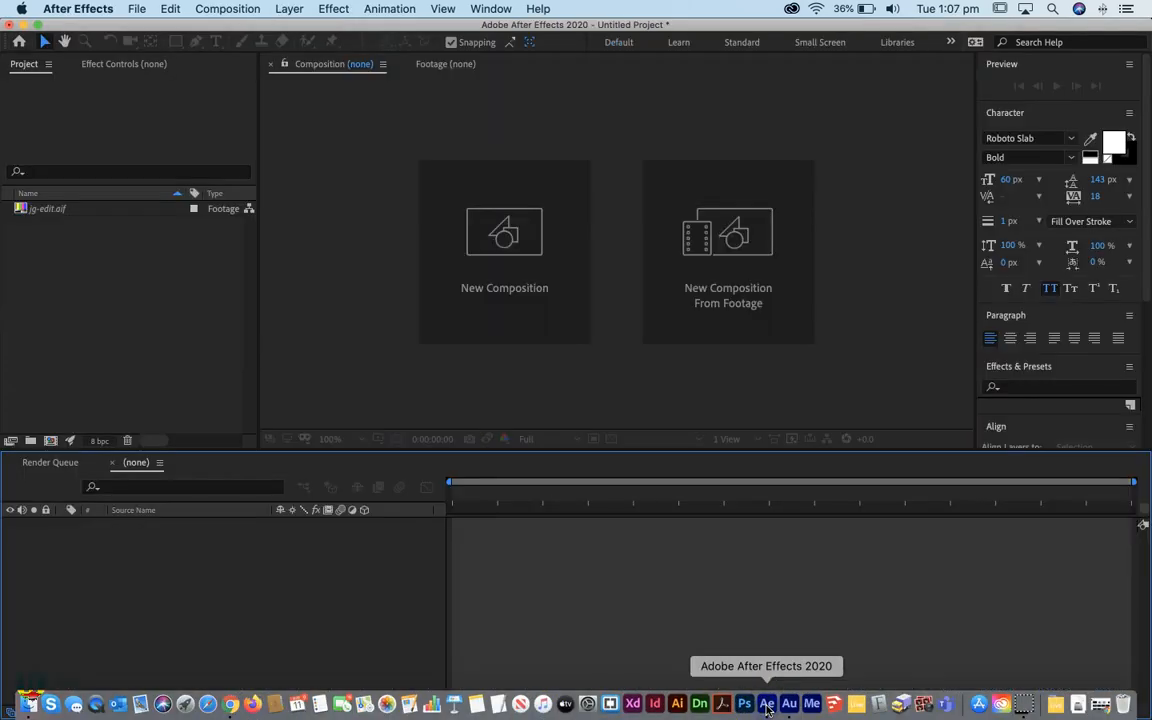
{"action": "left_click", "coordinate": [171, 10]}
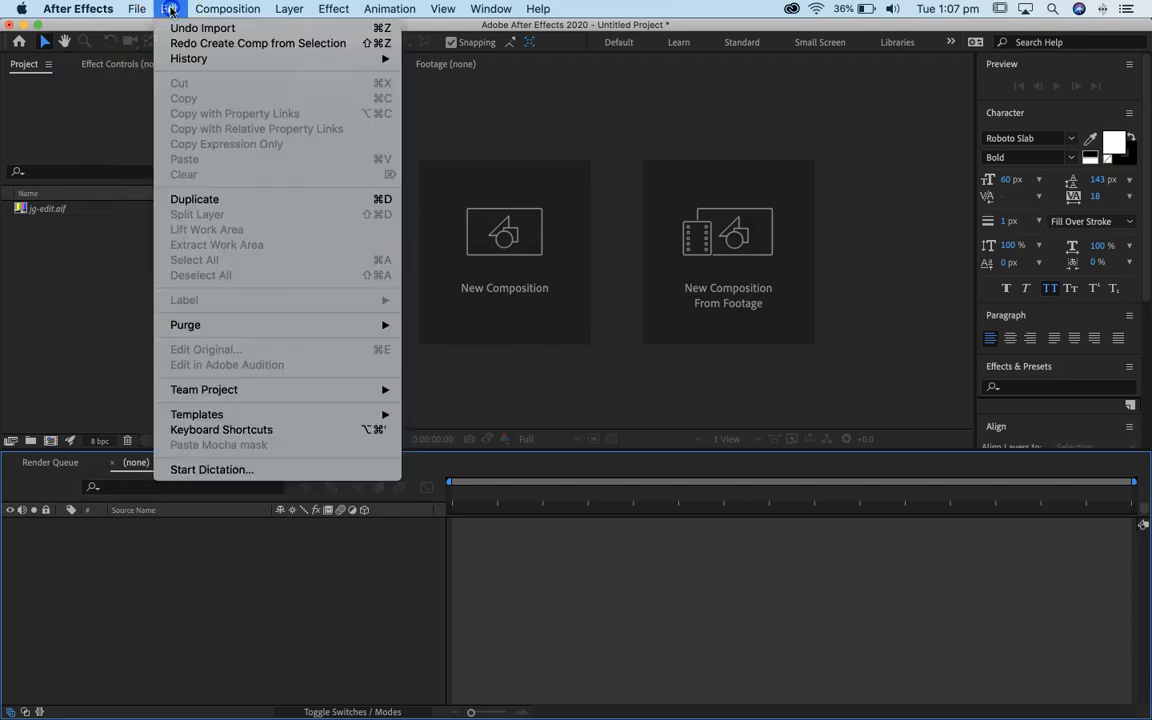
{"action": "mouse_move", "coordinate": [137, 9]}
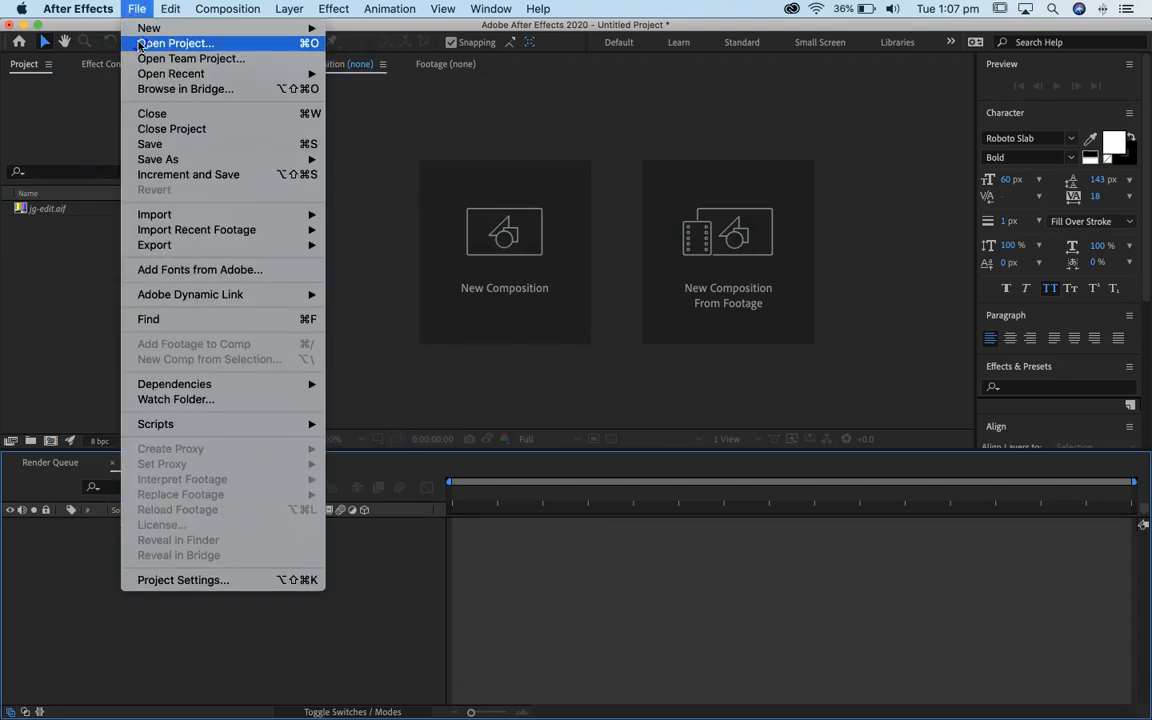
{"action": "mouse_move", "coordinate": [309, 29]}
{"action": "left_click", "coordinate": [365, 34]}
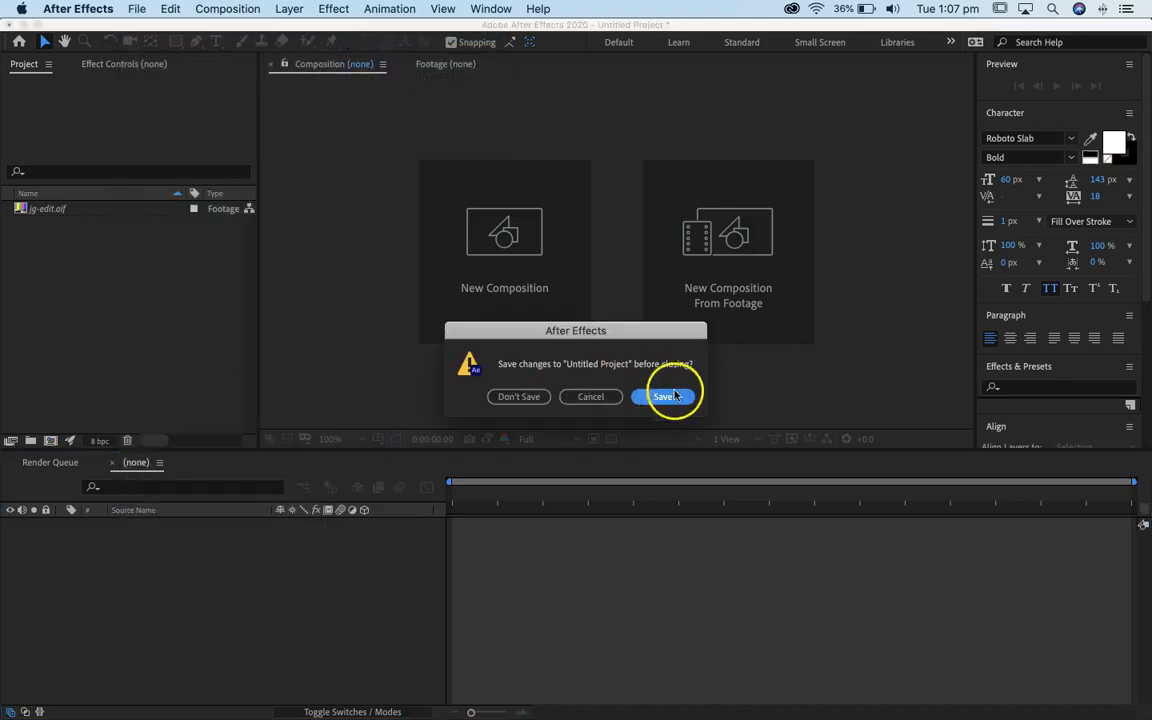
{"action": "left_click", "coordinate": [515, 397]}
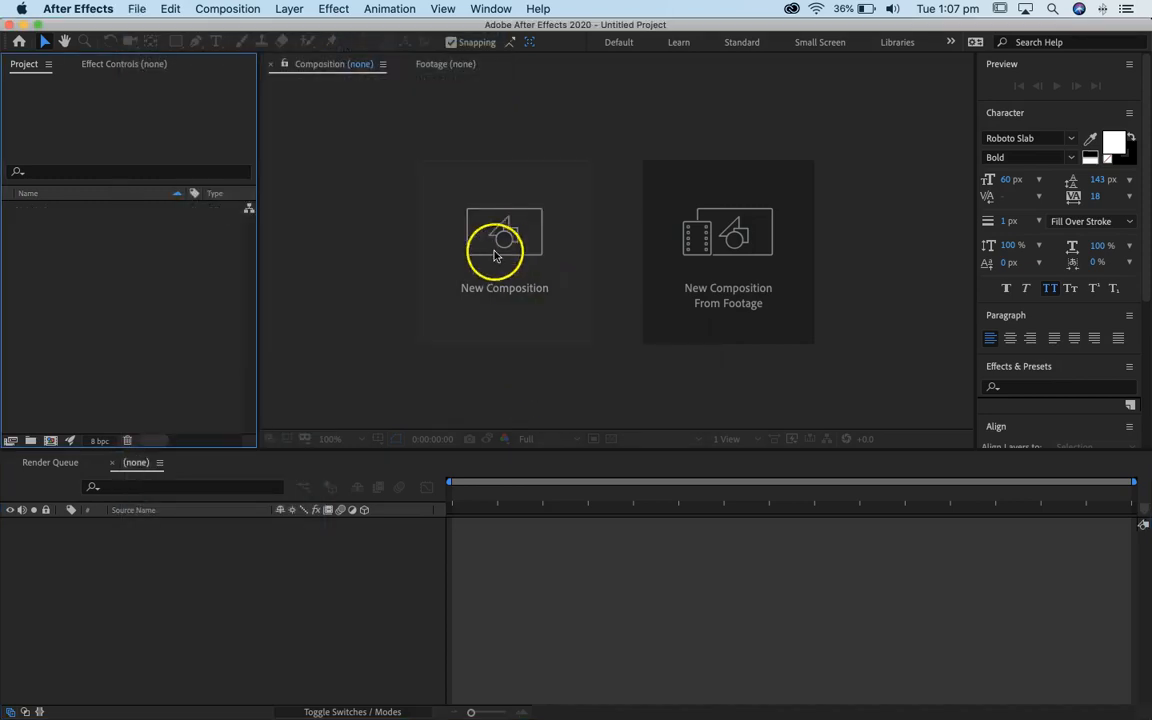
Import edit.wav from the Desktop with Create Composition enabled and preview the composition's audio
{"action": "left_click", "coordinate": [137, 9]}
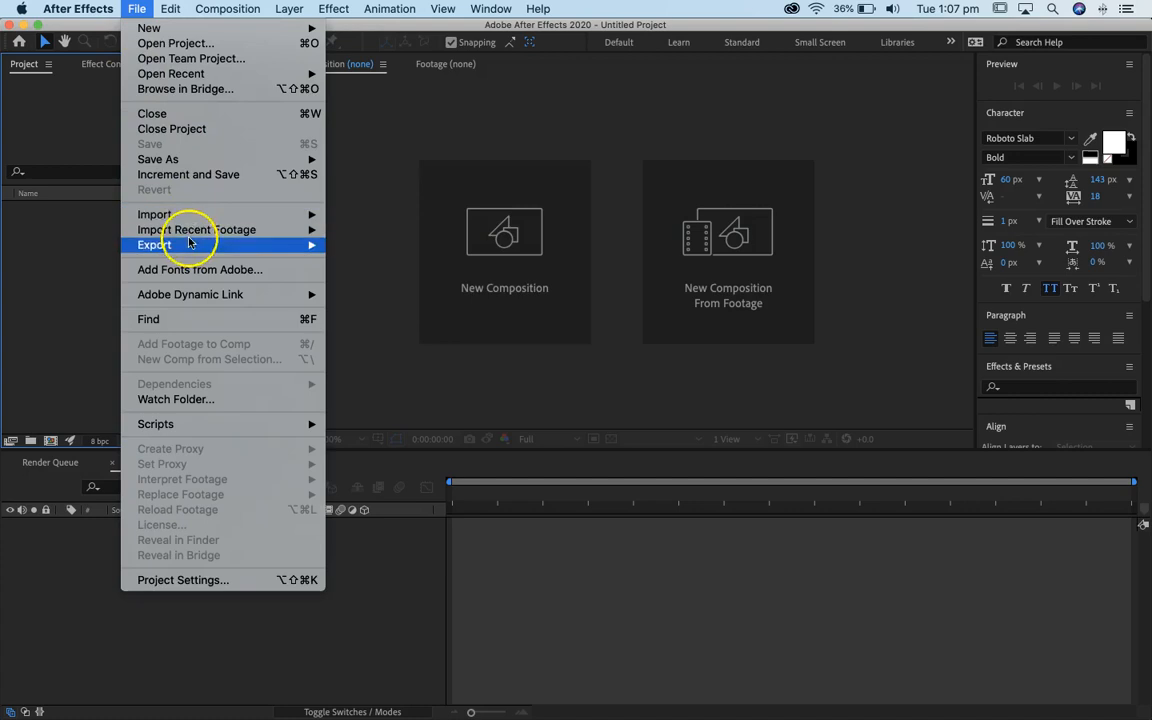
{"action": "mouse_move", "coordinate": [185, 214]}
{"action": "left_click", "coordinate": [392, 216]}
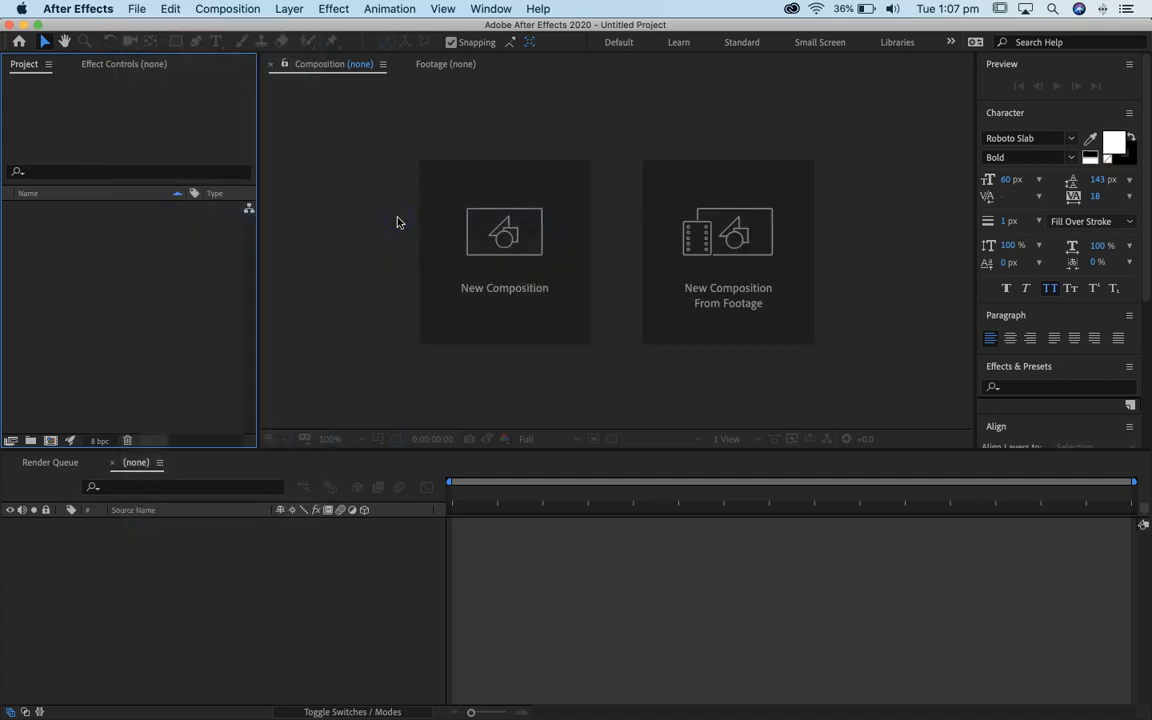
{"action": "left_click", "coordinate": [353, 151]}
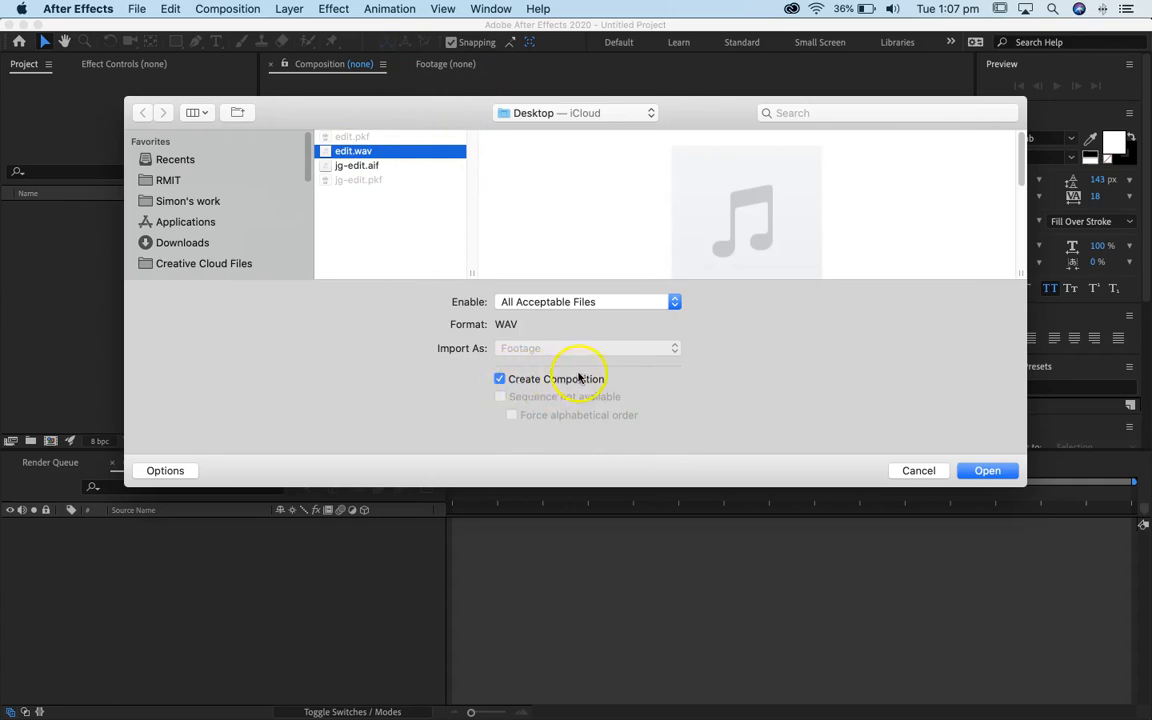
{"action": "left_click", "coordinate": [985, 470]}
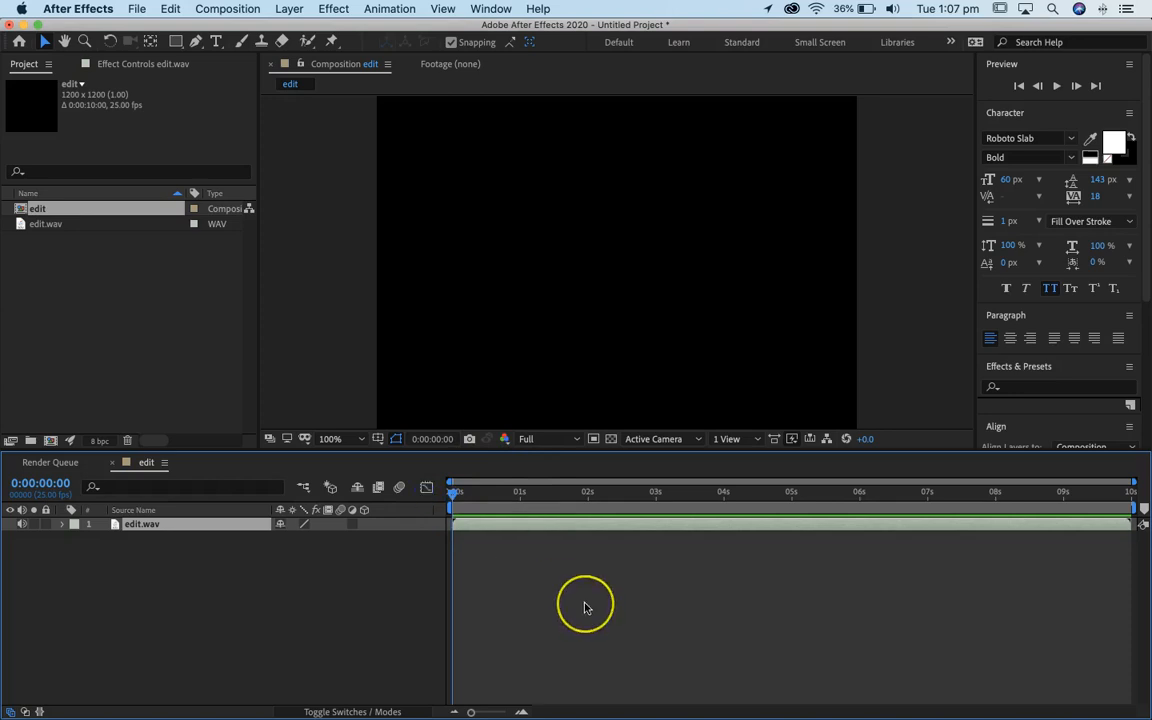
{"action": "key", "text": "space"}
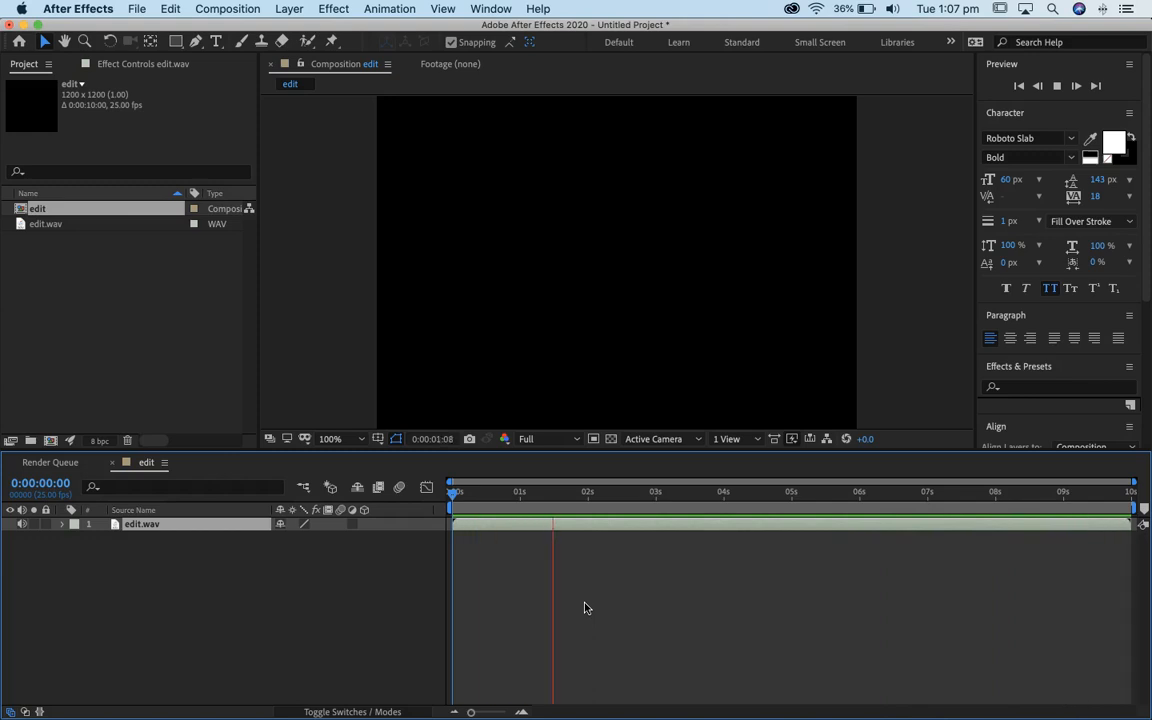
{"action": "key", "text": "space"}
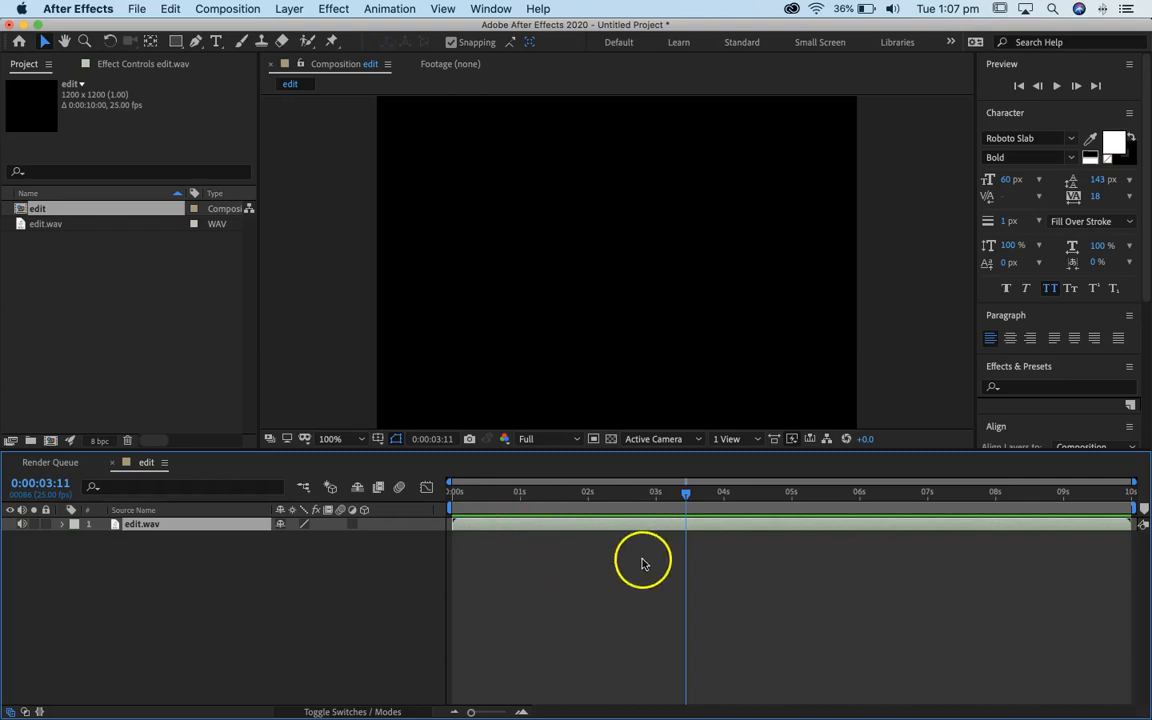
Reveal the edit.wav layer's audio waveform in the timeline and scrub the playhead to 0:00:06:17
{"action": "left_click", "coordinate": [63, 524]}
{"action": "left_click", "coordinate": [79, 539]}
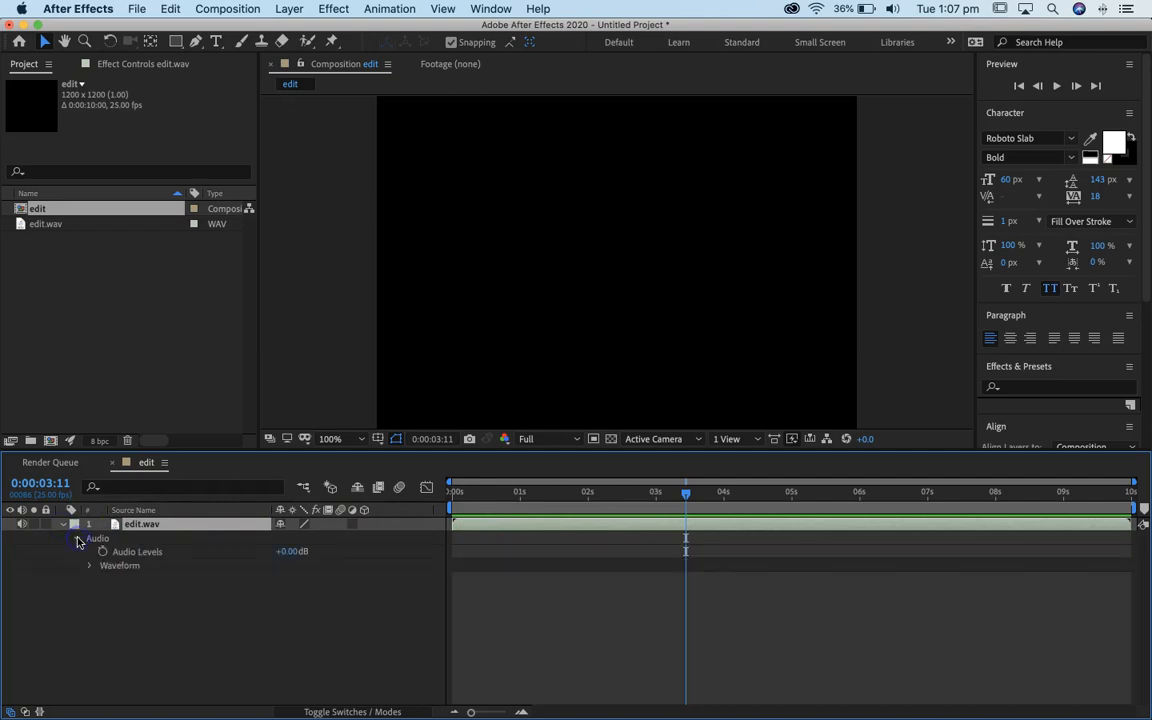
{"action": "left_click", "coordinate": [89, 566]}
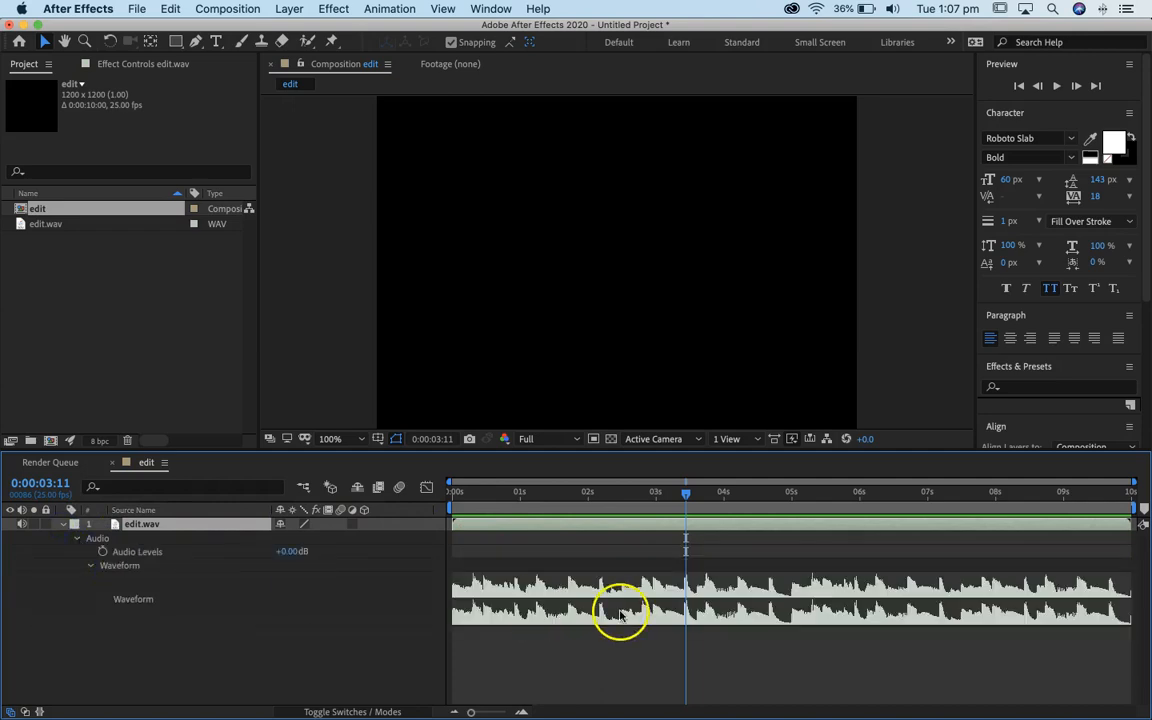
{"action": "left_click_drag", "start_coordinate": [456, 491], "coordinate": [903, 505]}
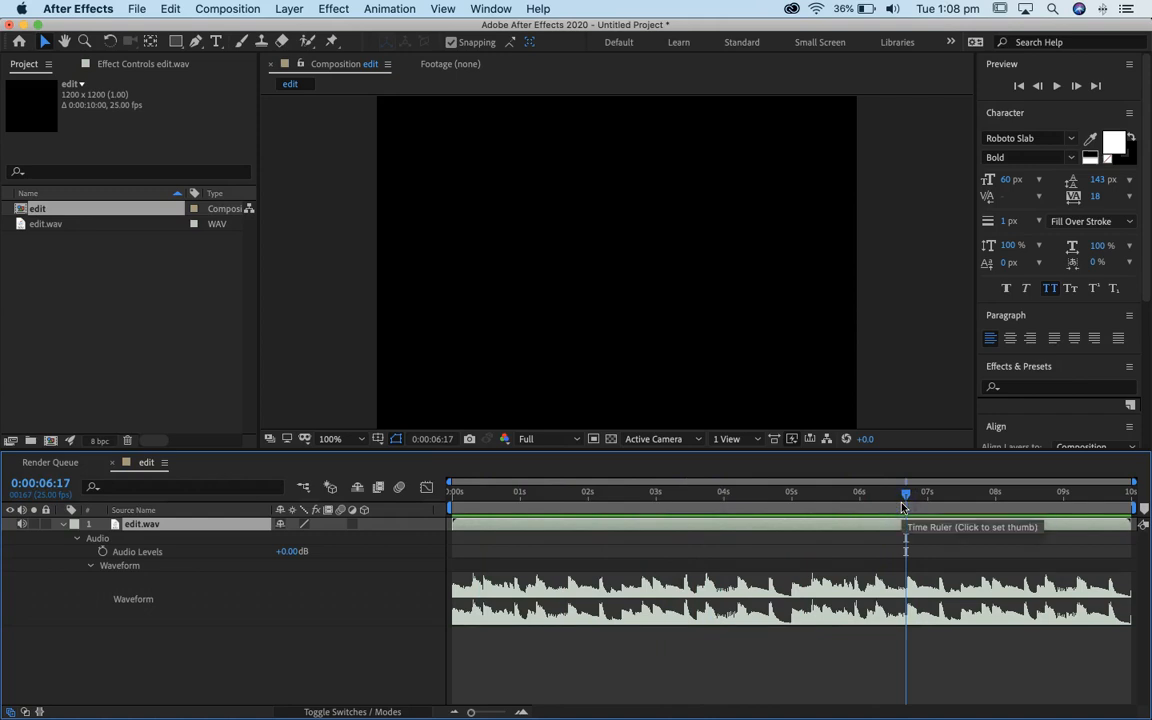